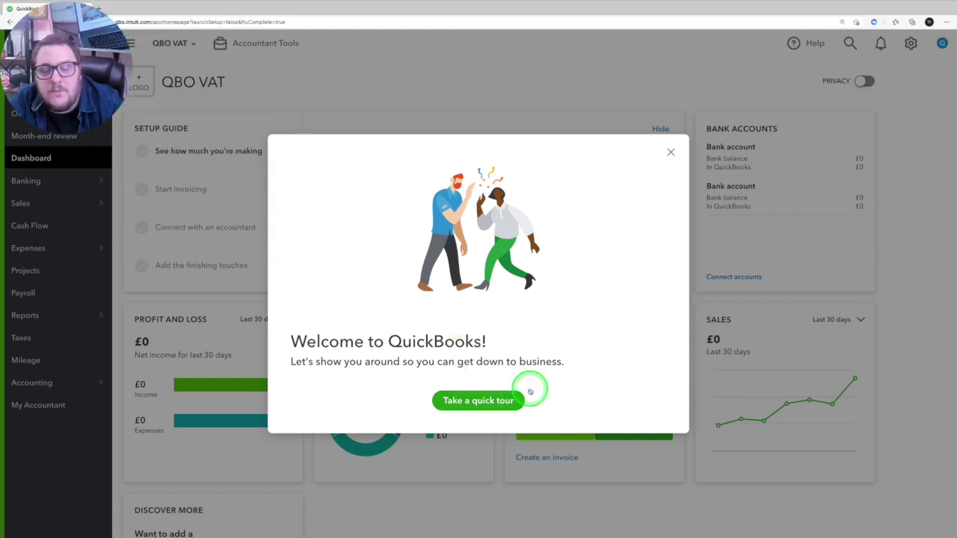
Step: Dismiss the welcome greeting and start VAT setup from the Taxes section
{"action": "left_click", "coordinate": [669, 153]}
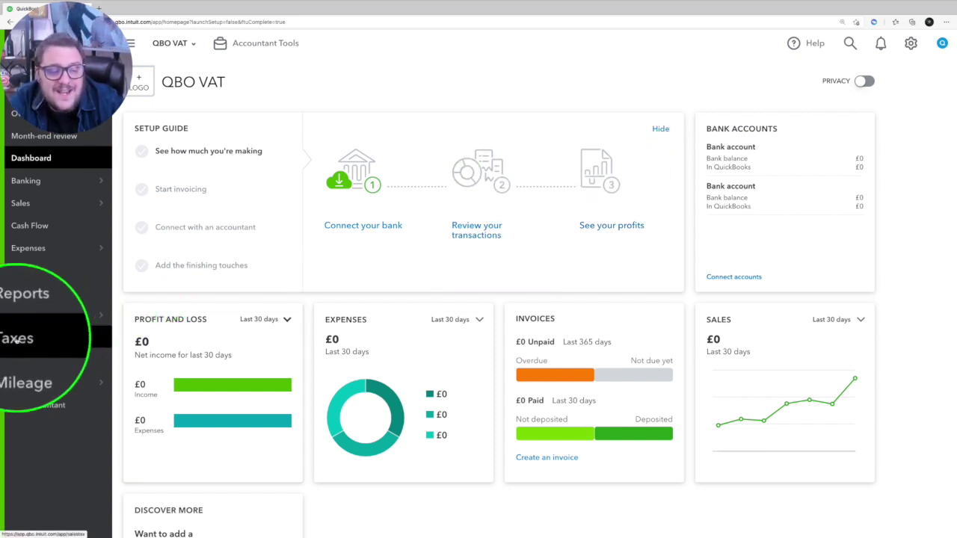
{"action": "left_click", "coordinate": [16, 339]}
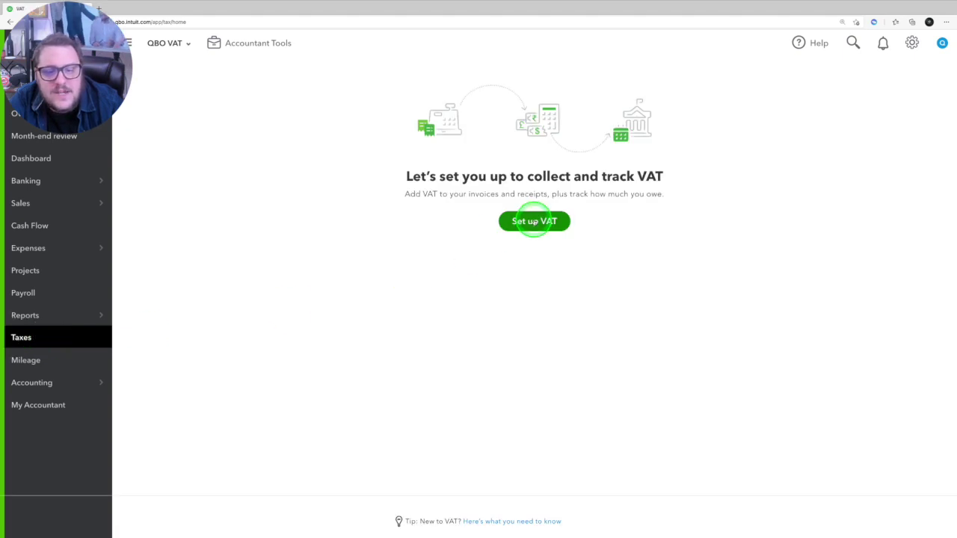
{"action": "left_click", "coordinate": [534, 222]}
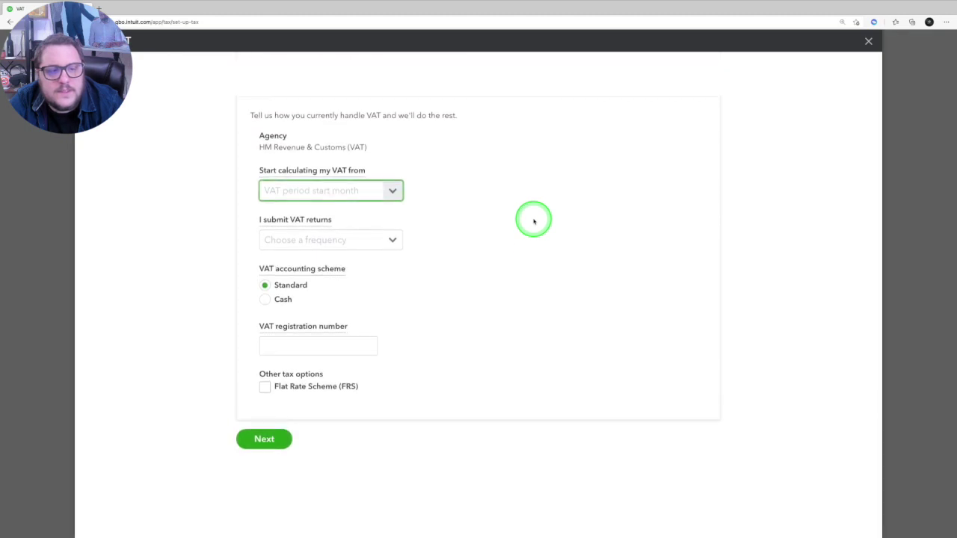
Step: Choose January as the VAT start month and Quarterly as the return frequency
{"action": "left_click", "coordinate": [392, 192]}
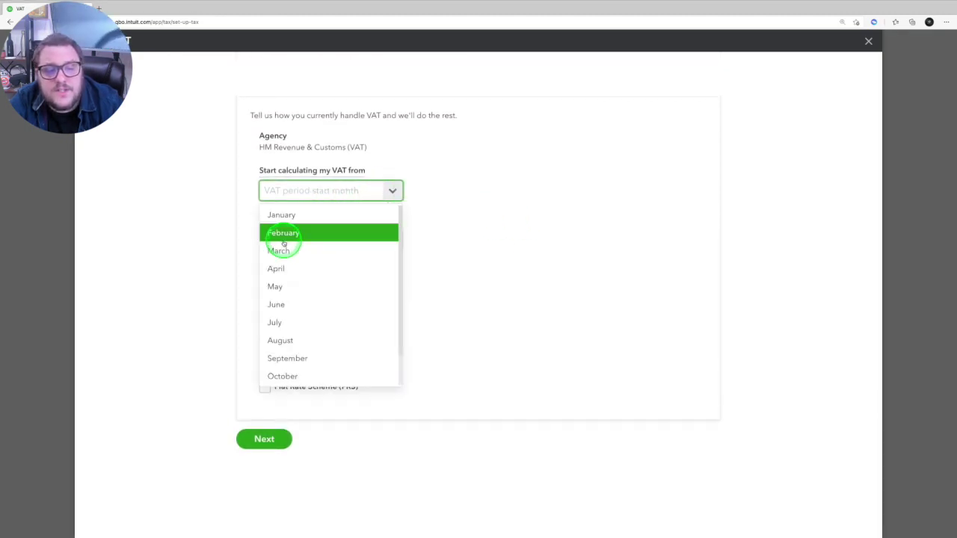
{"action": "left_click", "coordinate": [289, 215]}
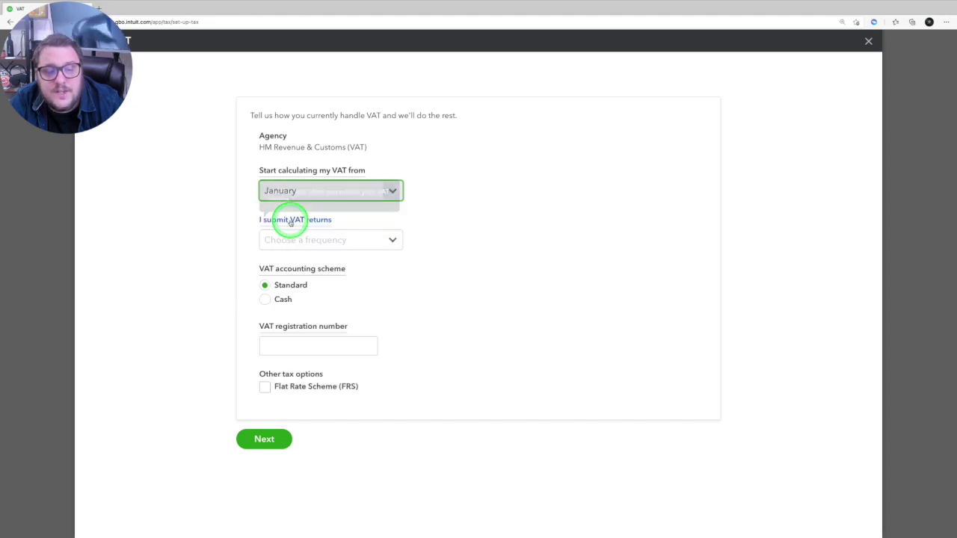
{"action": "left_click", "coordinate": [393, 239]}
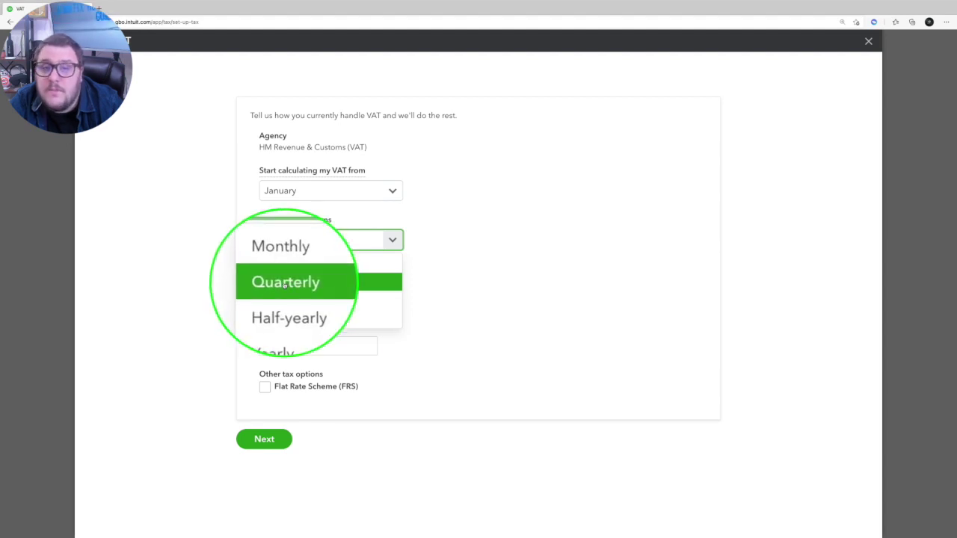
{"action": "left_click", "coordinate": [285, 283]}
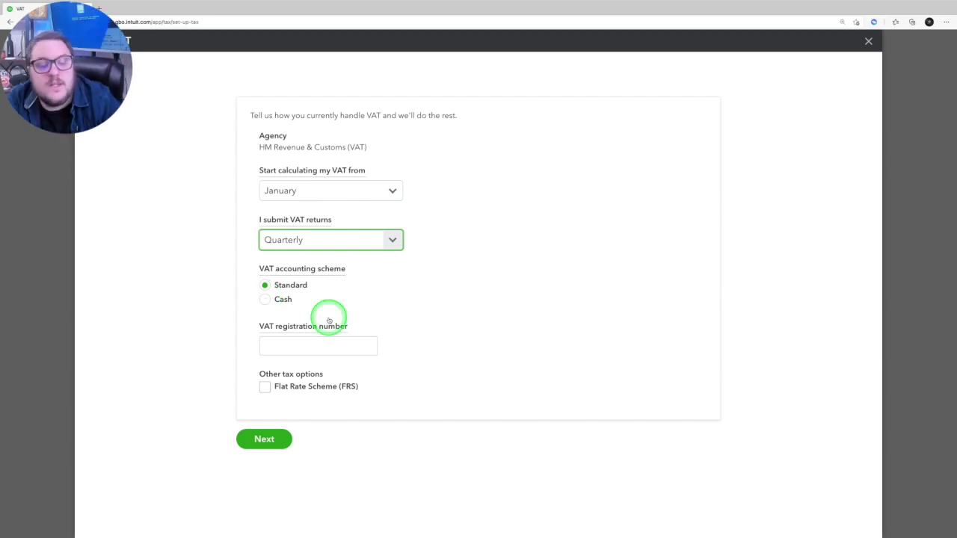
Step: Enter the VAT registration number and submit the VAT setup details
{"action": "left_click", "coordinate": [295, 340]}
{"action": "type", "text": "123456789"}
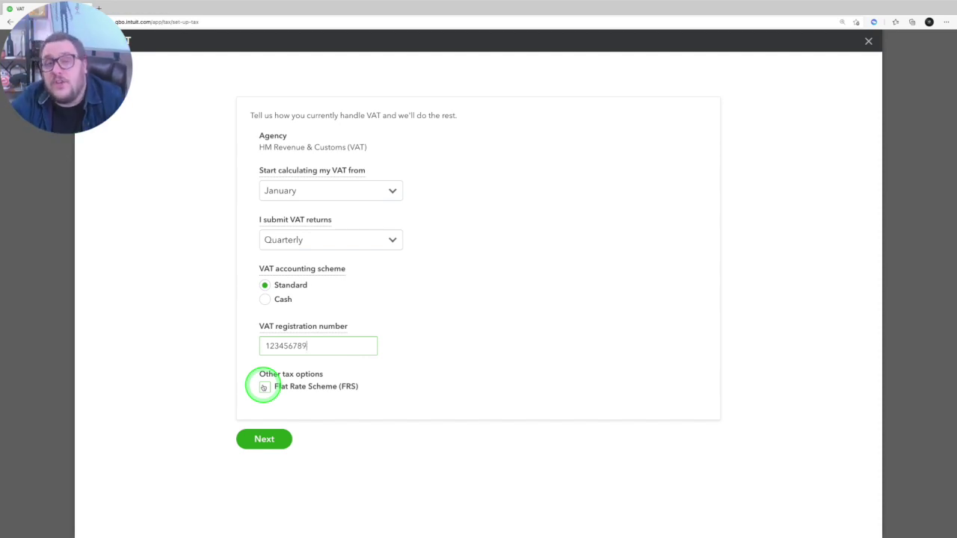
{"action": "left_click", "coordinate": [272, 440]}
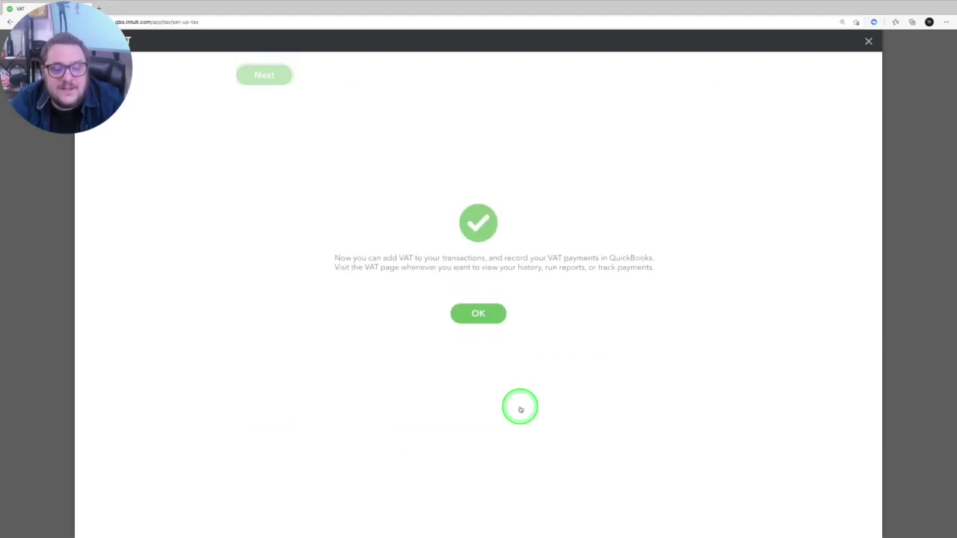
Step: Acknowledge the completed VAT setup and choose not to use Making Tax Digital
{"action": "left_click", "coordinate": [487, 202]}
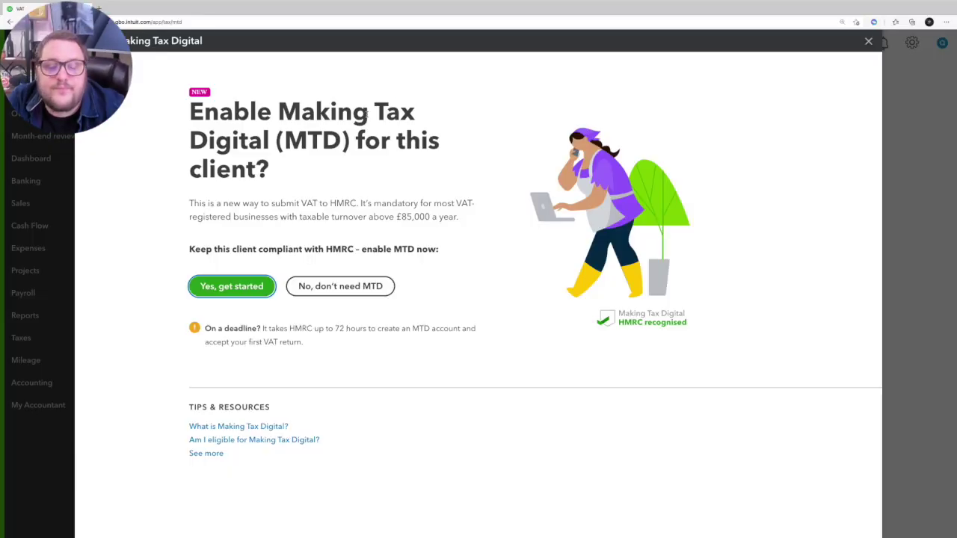
{"action": "left_click", "coordinate": [352, 289]}
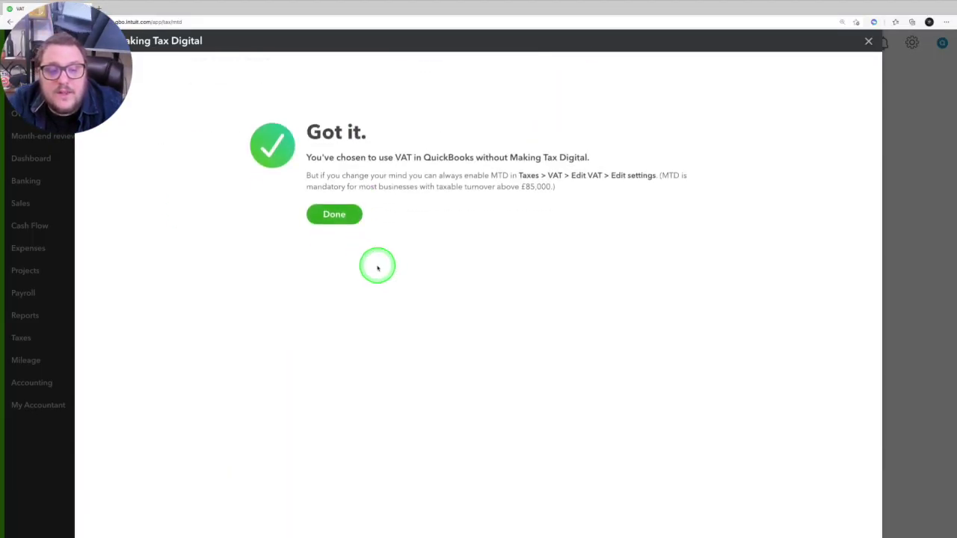
Step: Confirm the no-MTD choice, then switch to the QBO Case Studies client by searching 'qbo'
{"action": "left_click", "coordinate": [333, 207]}
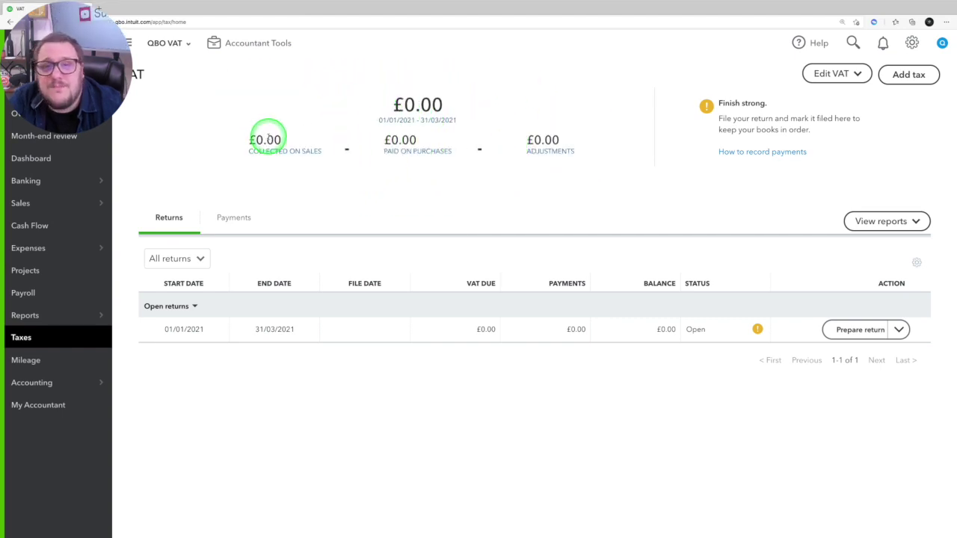
{"action": "left_click", "coordinate": [165, 42]}
{"action": "left_click", "coordinate": [177, 100]}
{"action": "type", "text": "qbo"}
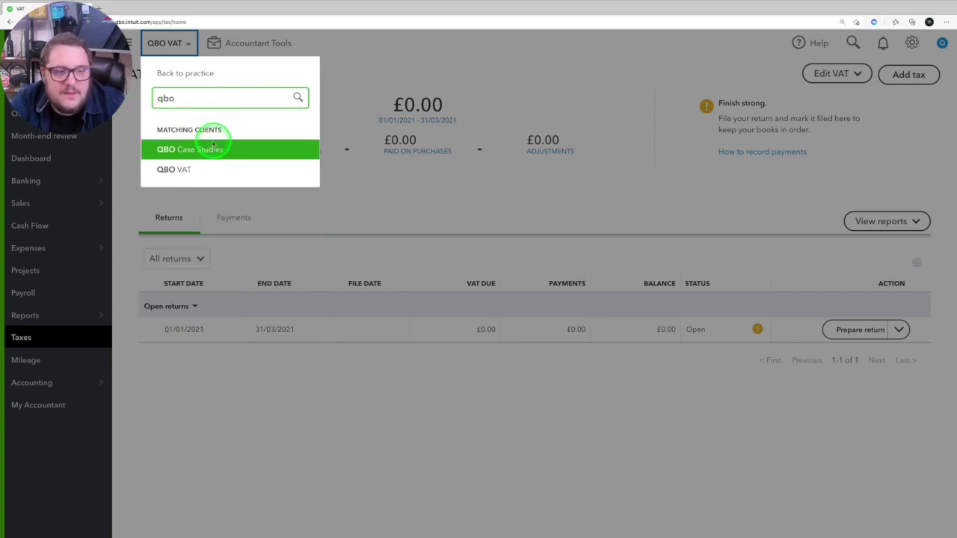
{"action": "left_click", "coordinate": [192, 149]}
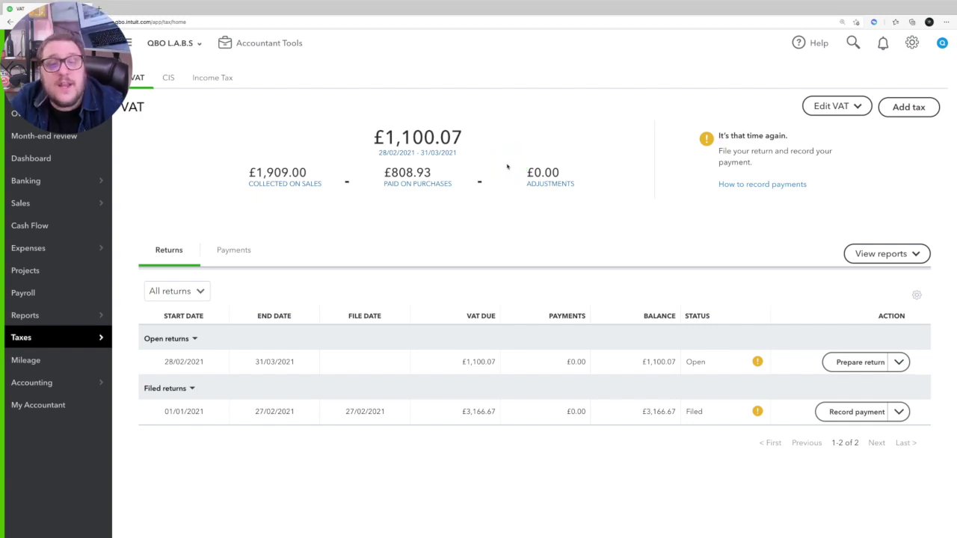
{"action": "left_click", "coordinate": [707, 149]}
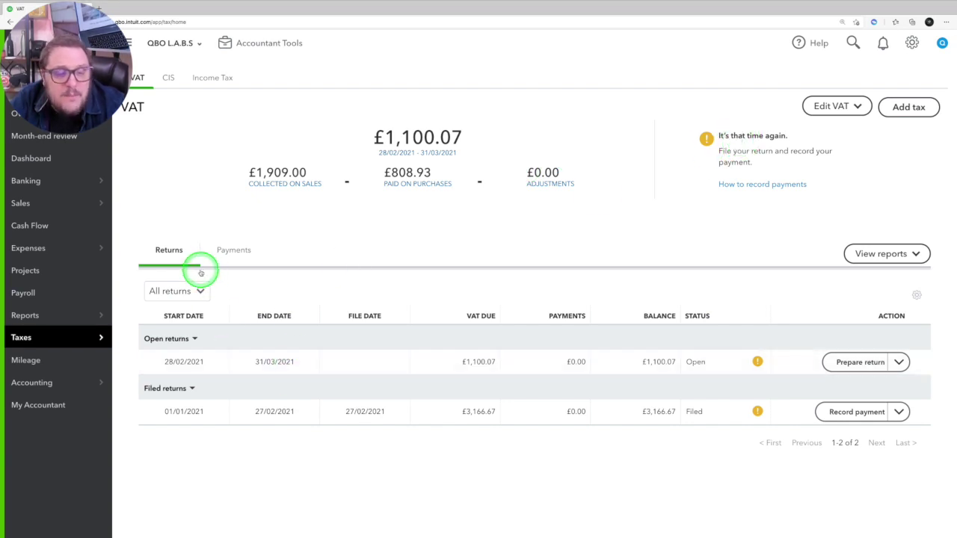
{"action": "left_click", "coordinate": [178, 411]}
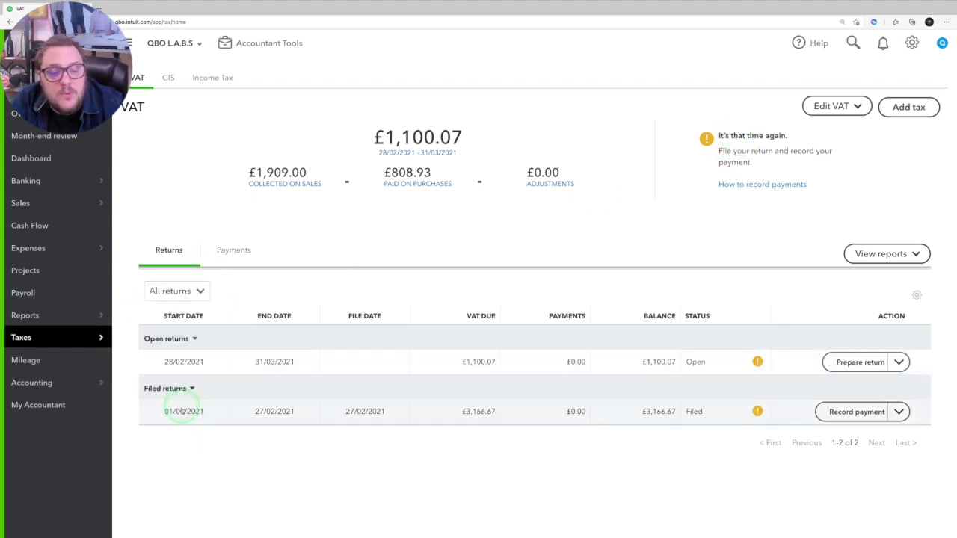
{"action": "left_click", "coordinate": [195, 374]}
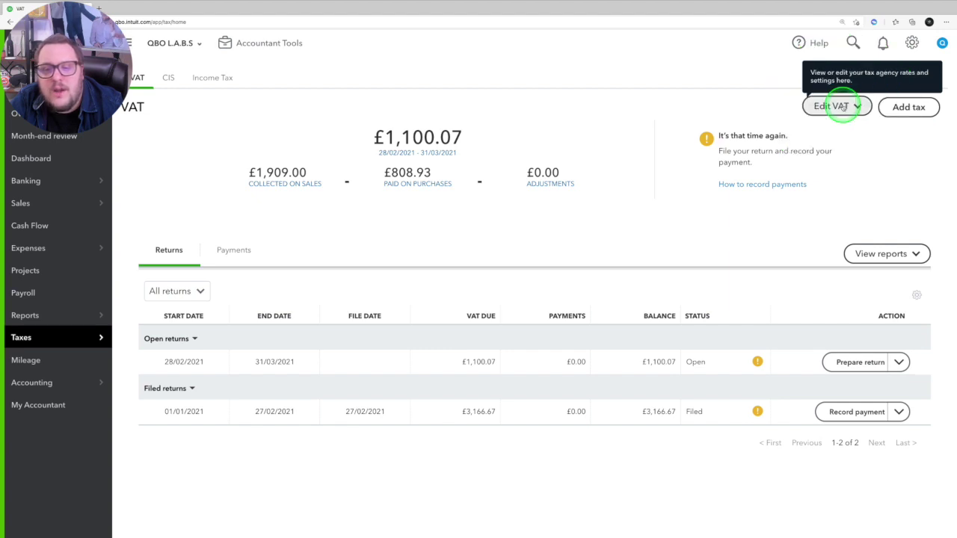
{"action": "left_click", "coordinate": [837, 106]}
{"action": "left_click", "coordinate": [832, 132]}
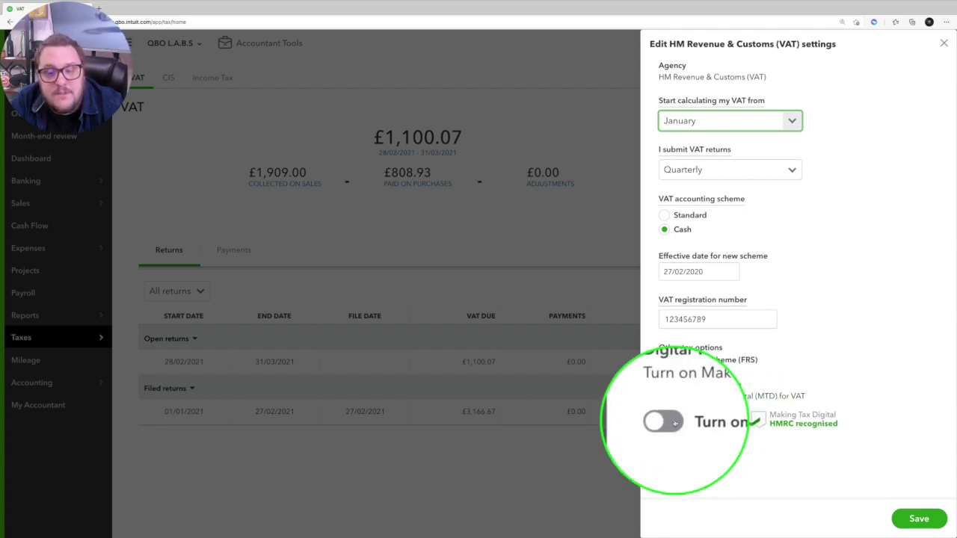
{"action": "left_click", "coordinate": [943, 42]}
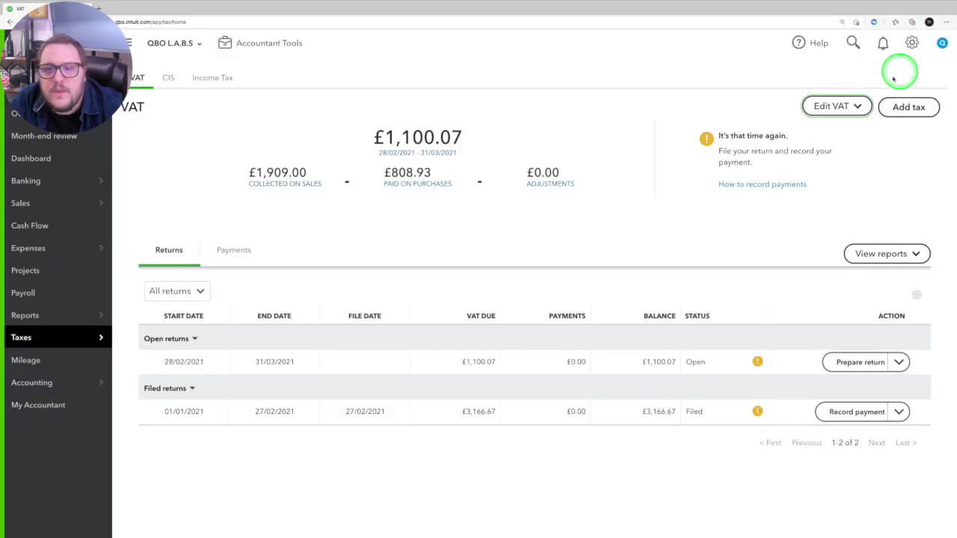
Step: In the VAT rates list, make PVA Import 20.0% and 0.0% RC inactive
{"action": "left_click", "coordinate": [837, 106]}
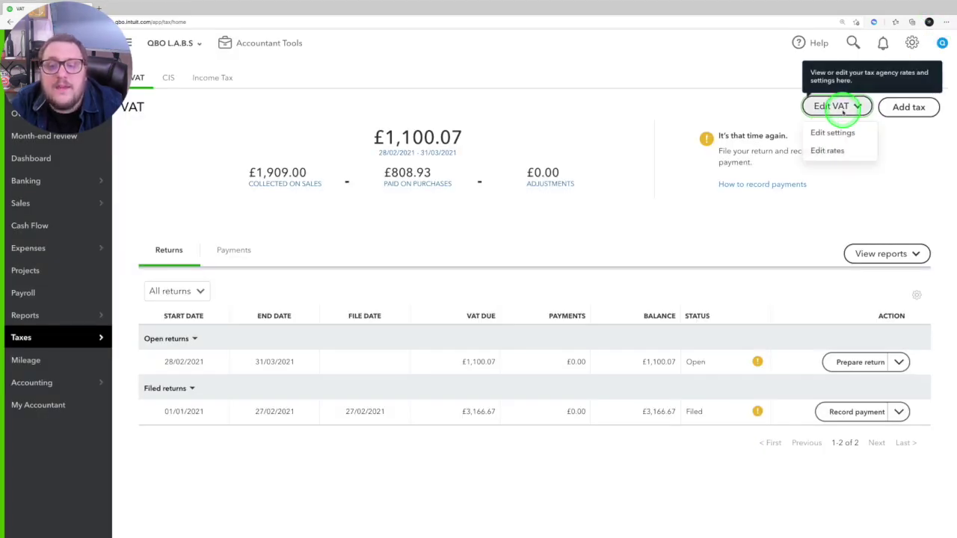
{"action": "left_click", "coordinate": [842, 151]}
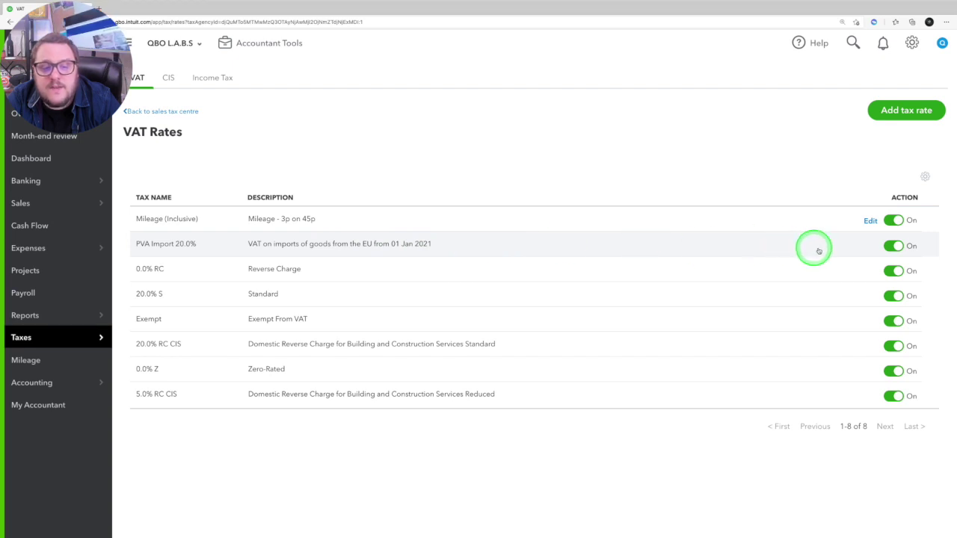
{"action": "left_click", "coordinate": [895, 248]}
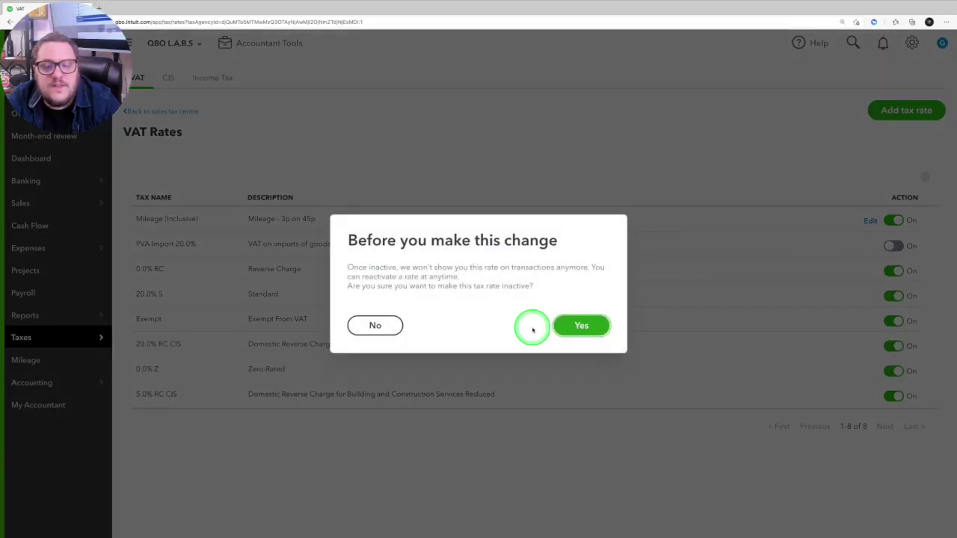
{"action": "left_click", "coordinate": [591, 327]}
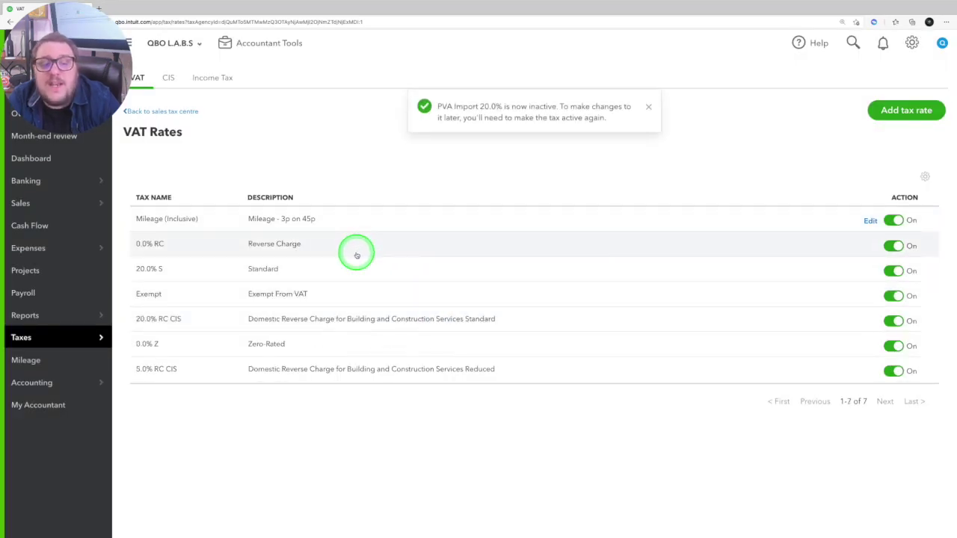
{"action": "left_click", "coordinate": [897, 246]}
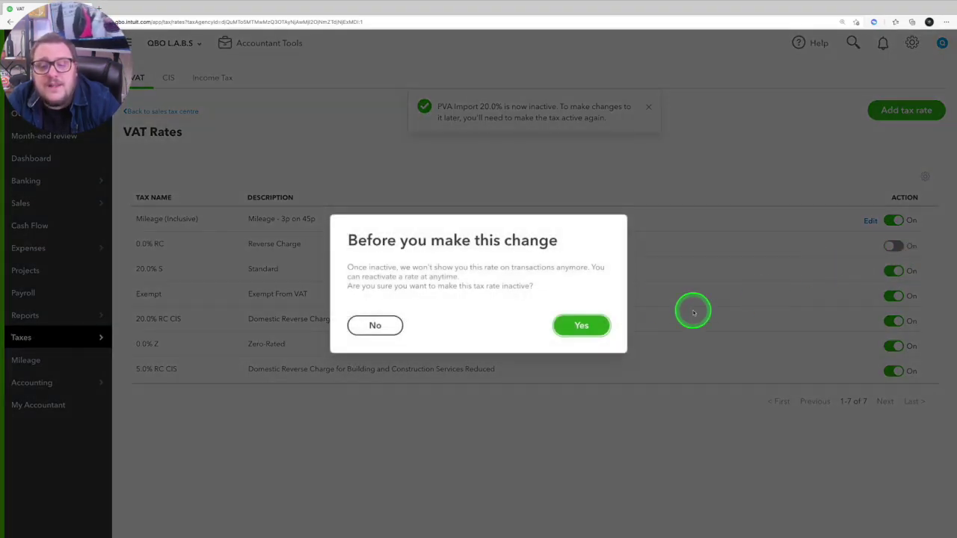
{"action": "left_click", "coordinate": [588, 322]}
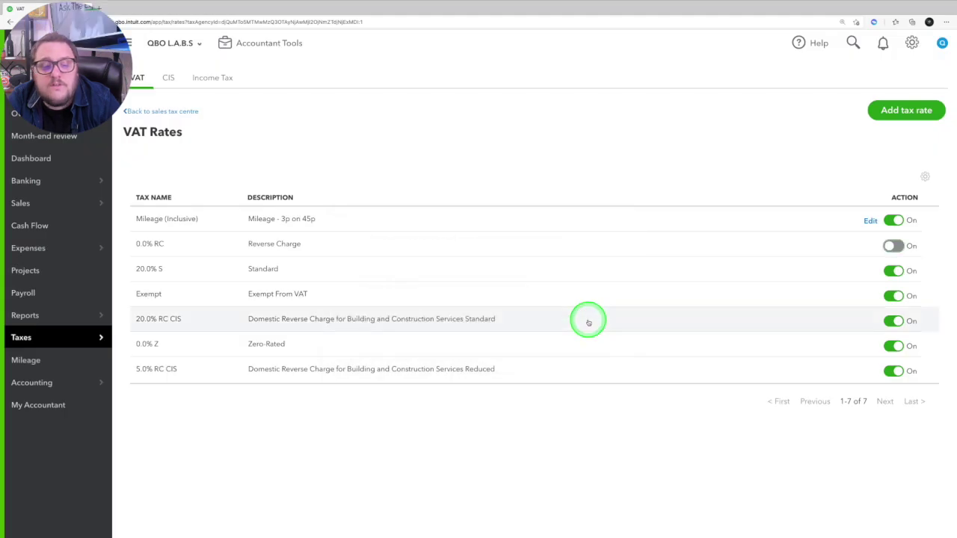
Step: Reactivate PVA Import 20.0% via the inactive-rates view, then return and start adding a tax
{"action": "left_click", "coordinate": [925, 177]}
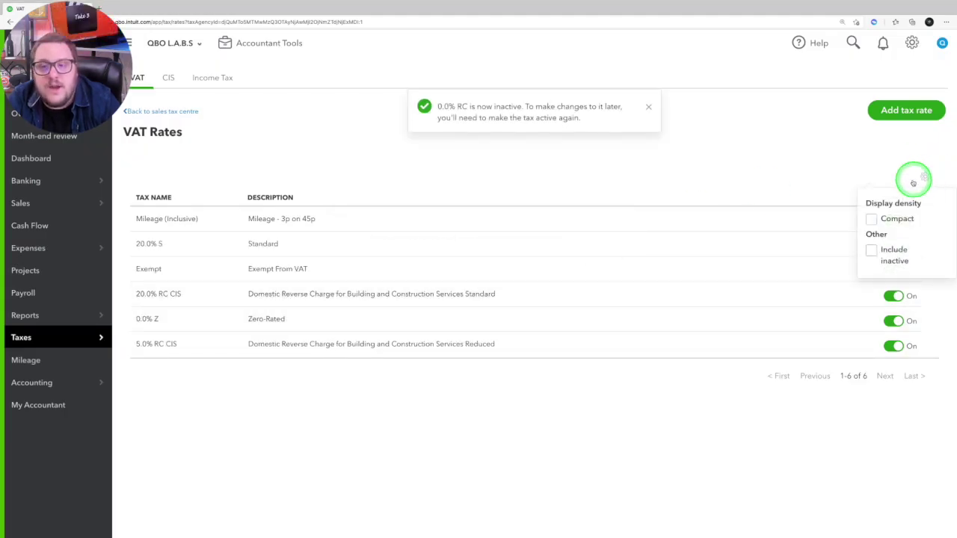
{"action": "left_click", "coordinate": [871, 250]}
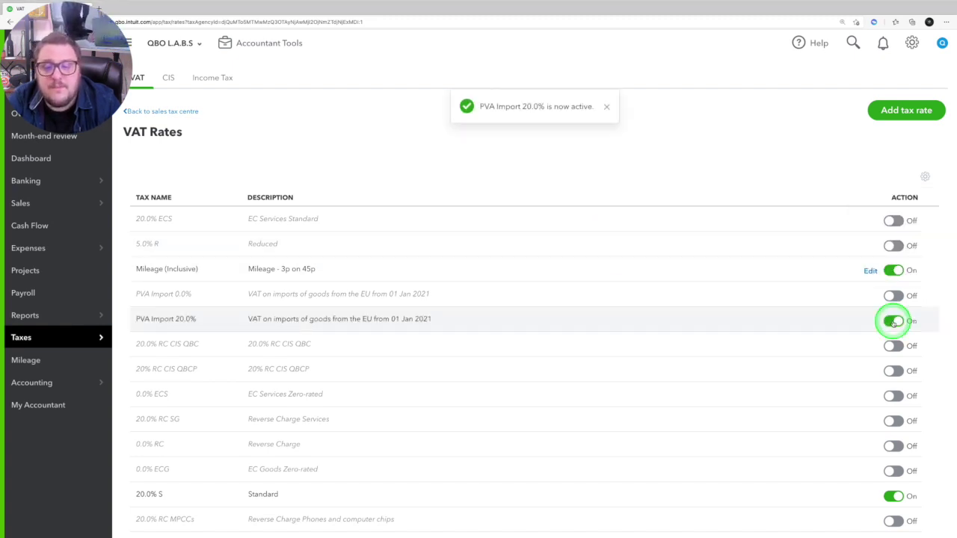
{"action": "left_click", "coordinate": [912, 176]}
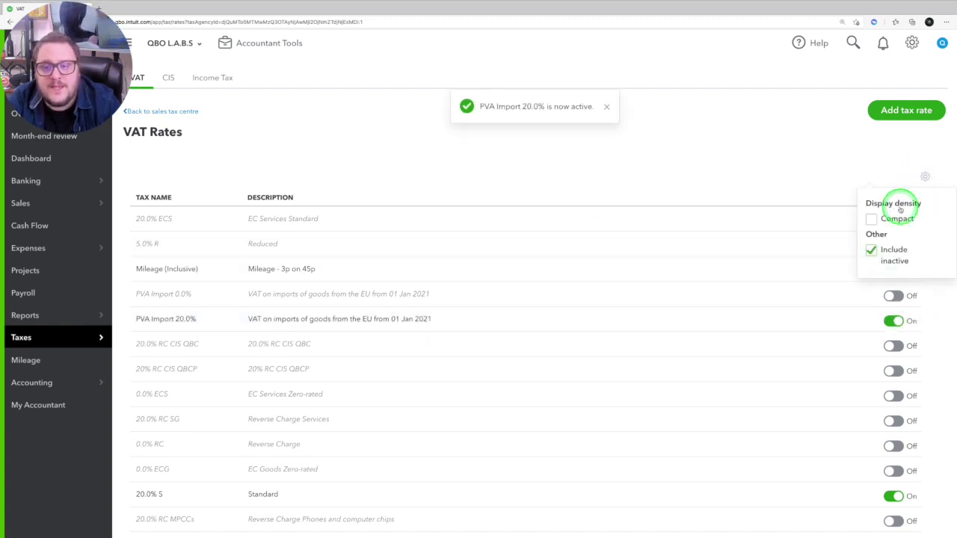
{"action": "left_click", "coordinate": [871, 251]}
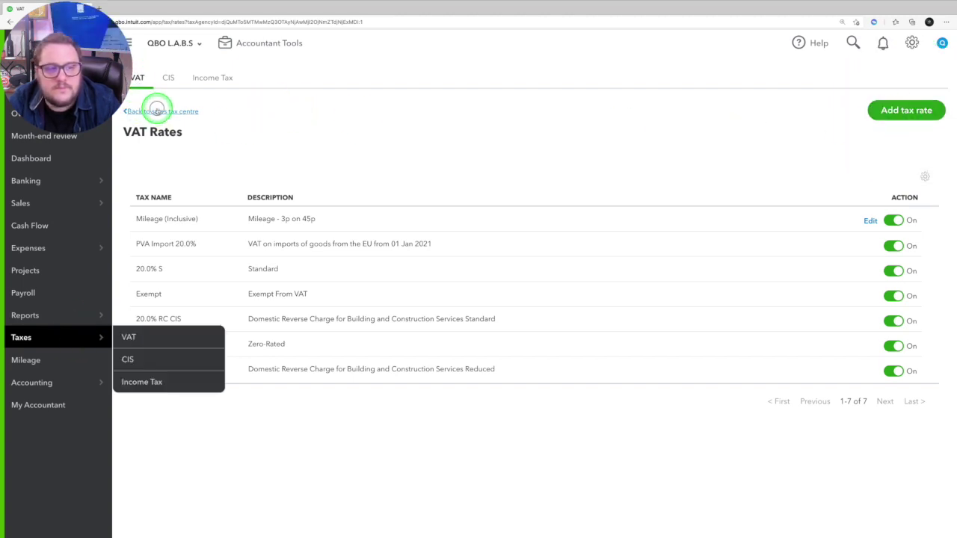
{"action": "left_click", "coordinate": [157, 111]}
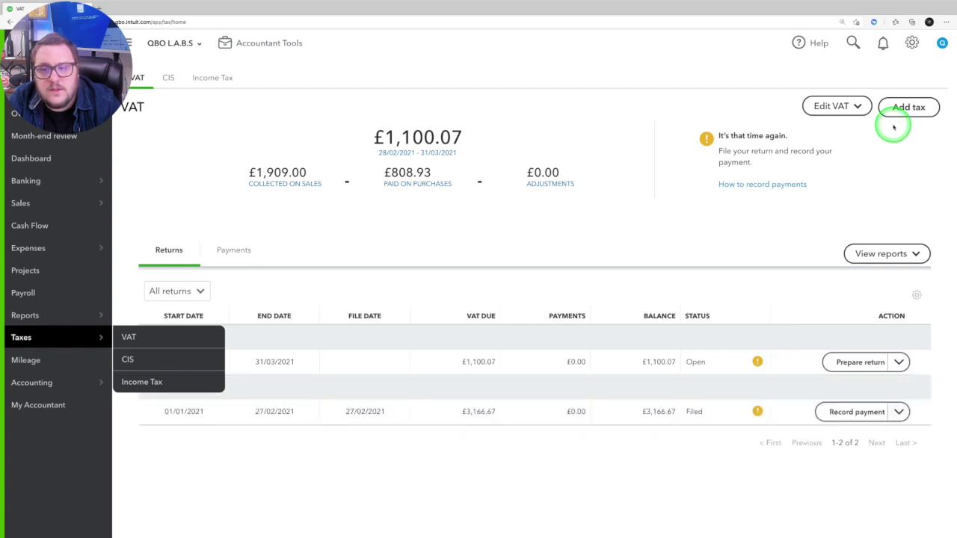
{"action": "left_click", "coordinate": [905, 105]}
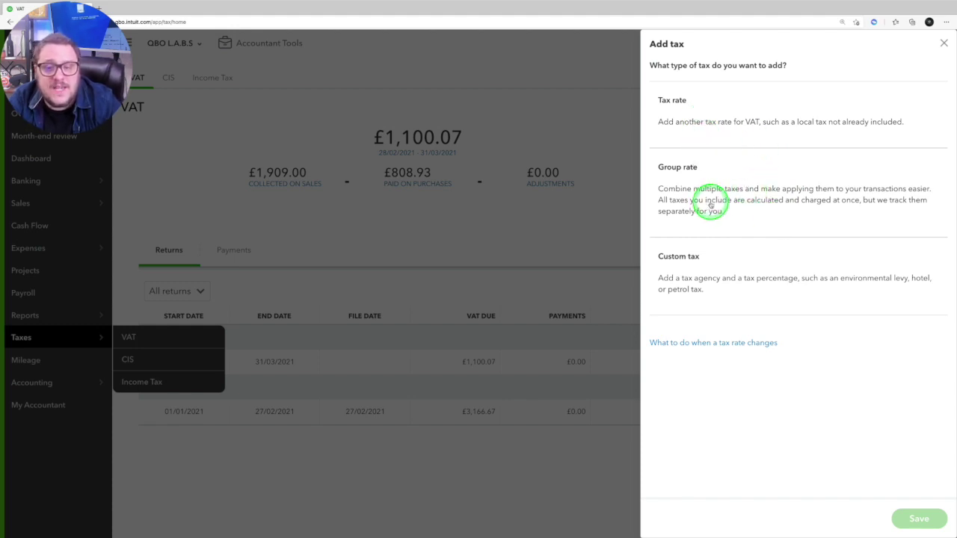
Step: Close the Add tax panel without adding anything
{"action": "left_click", "coordinate": [944, 44]}
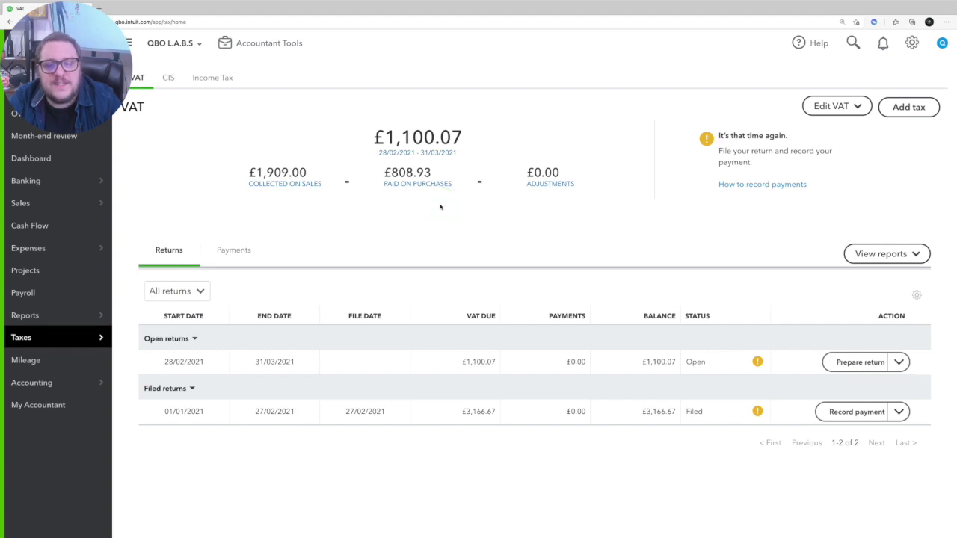
Step: Run the error check on the 28/02–31/03/2021 return from its actions menu
{"action": "left_click", "coordinate": [897, 362]}
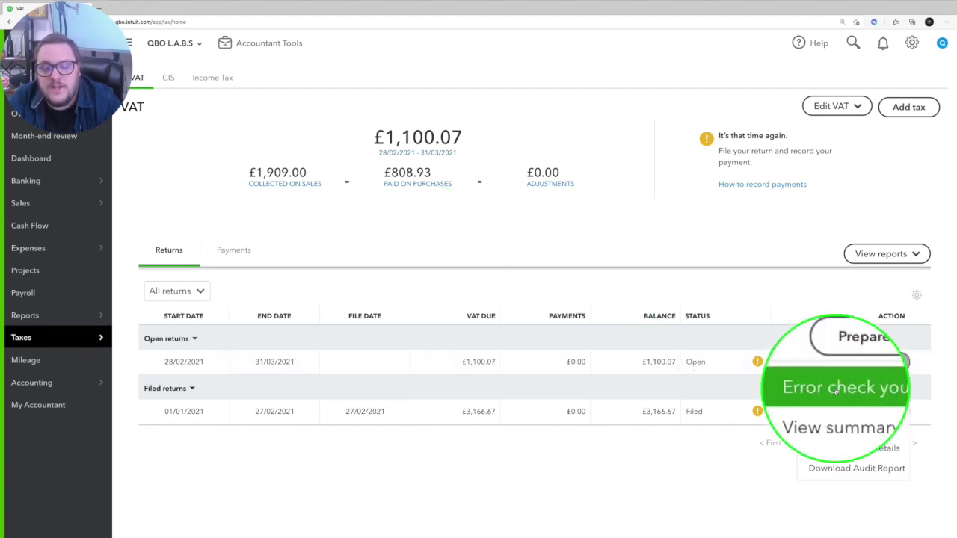
{"action": "left_click", "coordinate": [861, 390]}
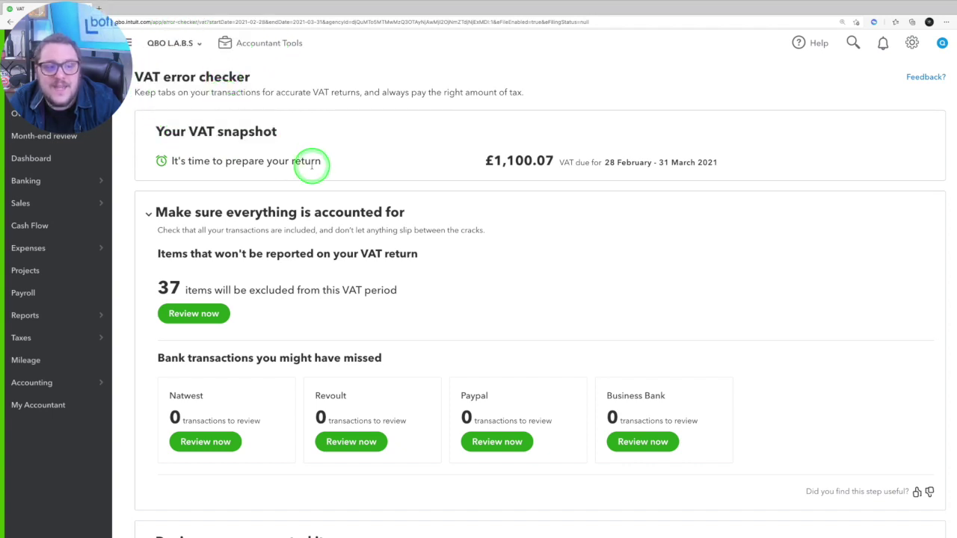
{"action": "scroll", "coordinate": [317, 166], "scroll_direction": "down", "scroll_amount": 1}
{"action": "scroll", "coordinate": [317, 165], "scroll_direction": "up", "scroll_amount": 1}
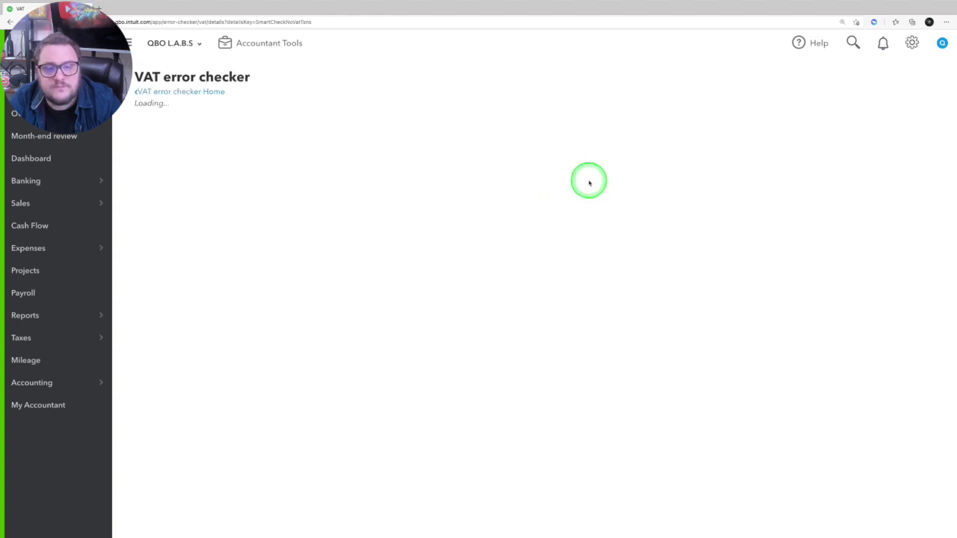
Step: Scroll through the Items not reported list of all 37 No VAT items
{"action": "scroll", "coordinate": [704, 200], "scroll_direction": "down", "scroll_amount": 7}
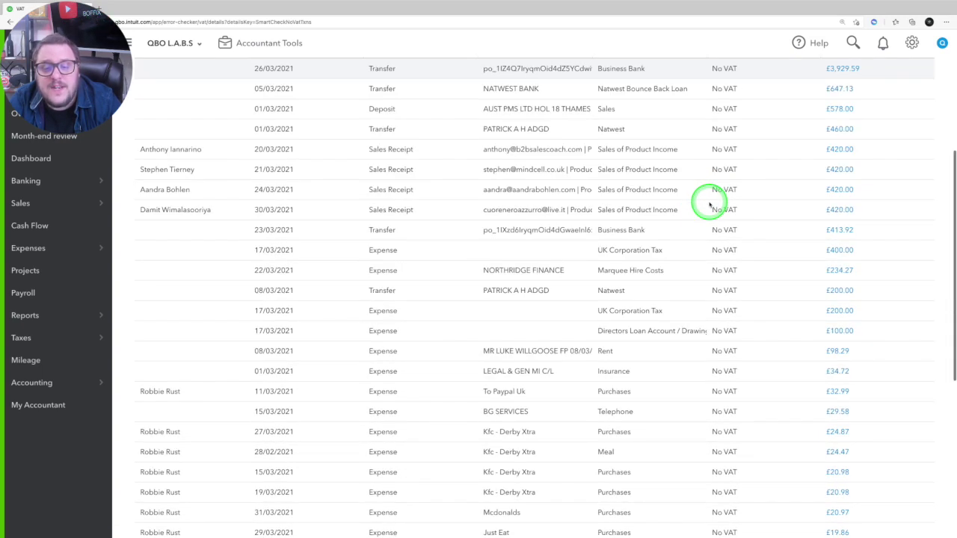
{"action": "scroll", "coordinate": [705, 201], "scroll_direction": "down", "scroll_amount": 1}
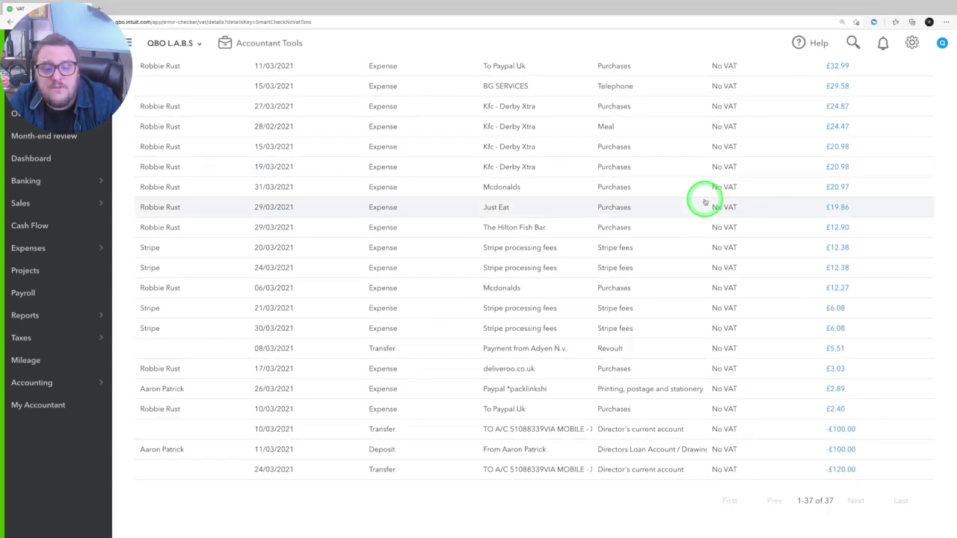
{"action": "scroll", "coordinate": [705, 202], "scroll_direction": "up", "scroll_amount": 8}
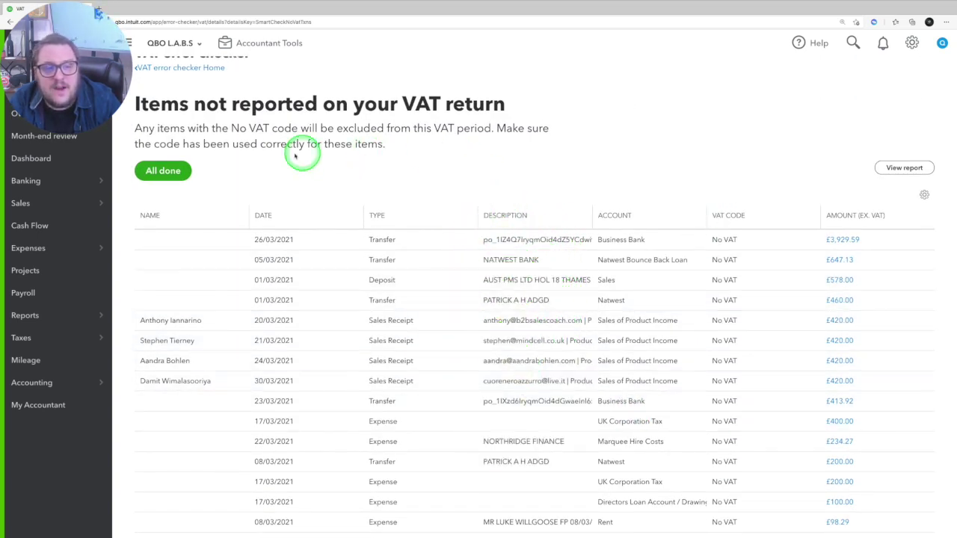
Step: Back on error checker home, review counts: 0 duplicates, 0 inconsistent codes, 40 exceptions
{"action": "left_click", "coordinate": [153, 67]}
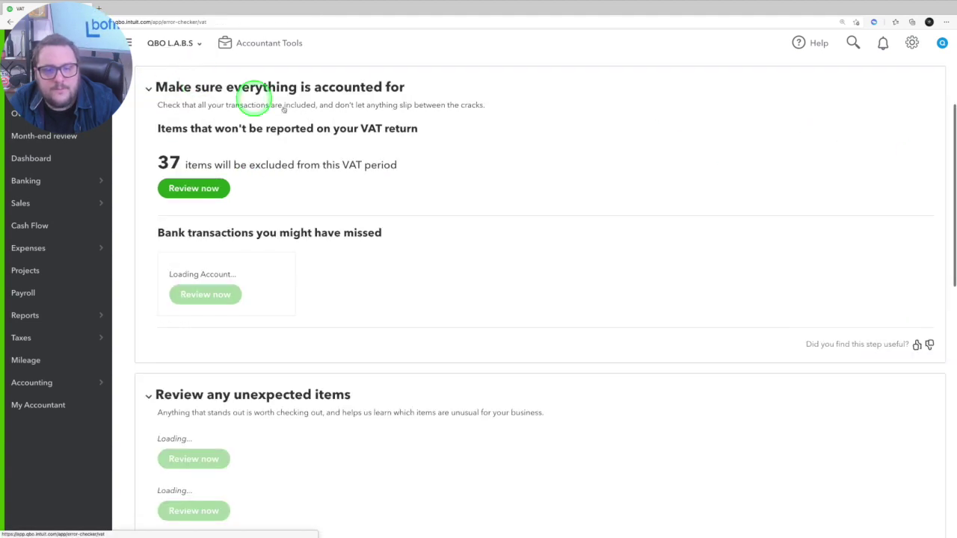
{"action": "scroll", "coordinate": [583, 193], "scroll_direction": "down", "scroll_amount": 3}
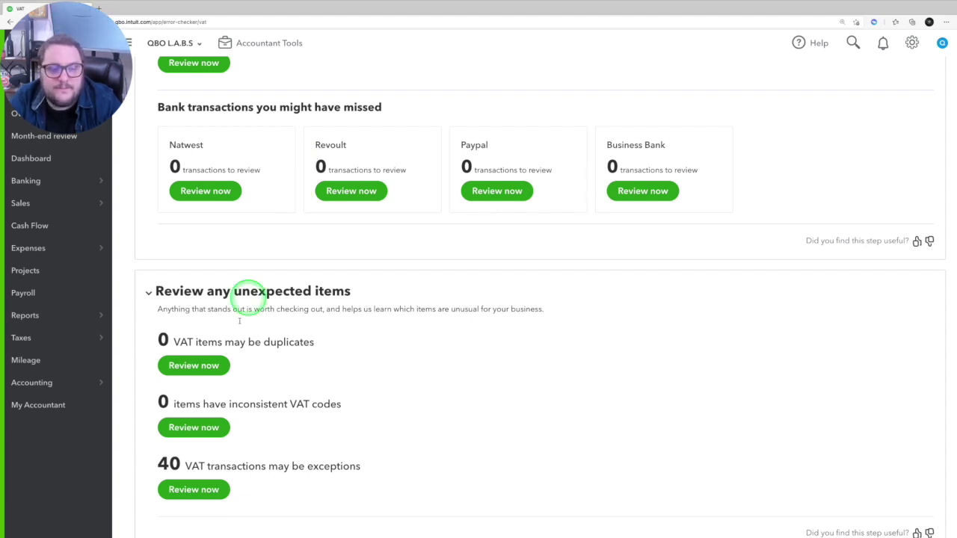
{"action": "scroll", "coordinate": [214, 411], "scroll_direction": "down", "scroll_amount": 1}
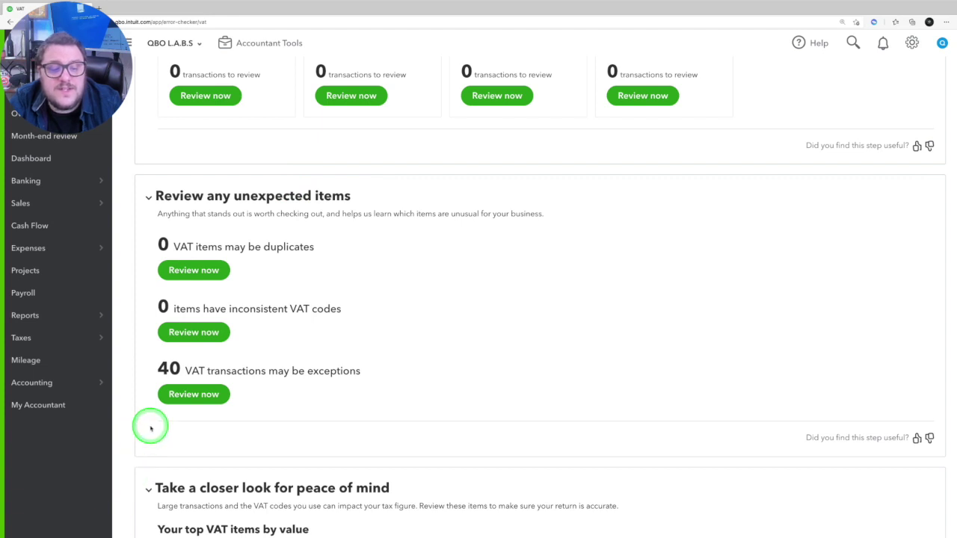
Step: Go through the 40 VAT exceptions, opening the £2,400.00 transaction and returning to the list
{"action": "left_click", "coordinate": [192, 394]}
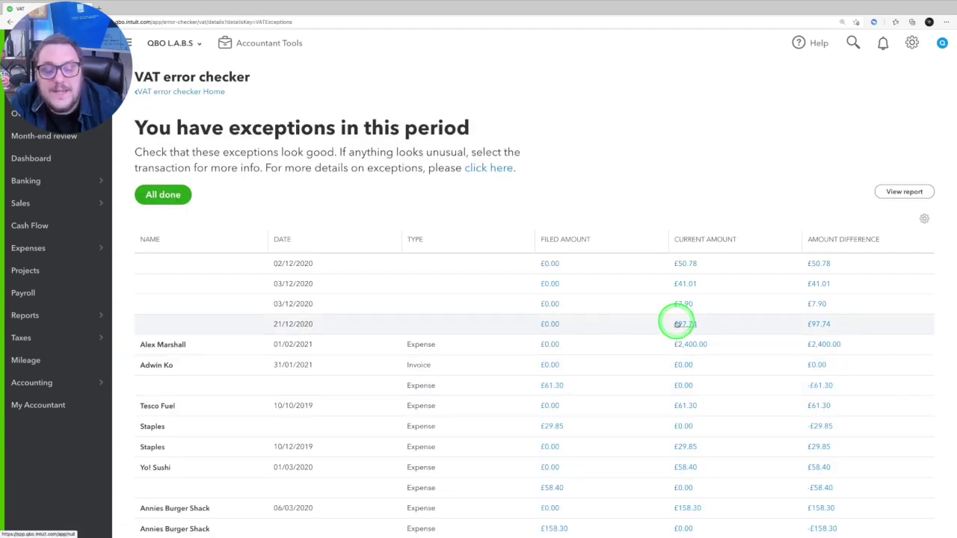
{"action": "scroll", "coordinate": [677, 323], "scroll_direction": "down", "scroll_amount": 1}
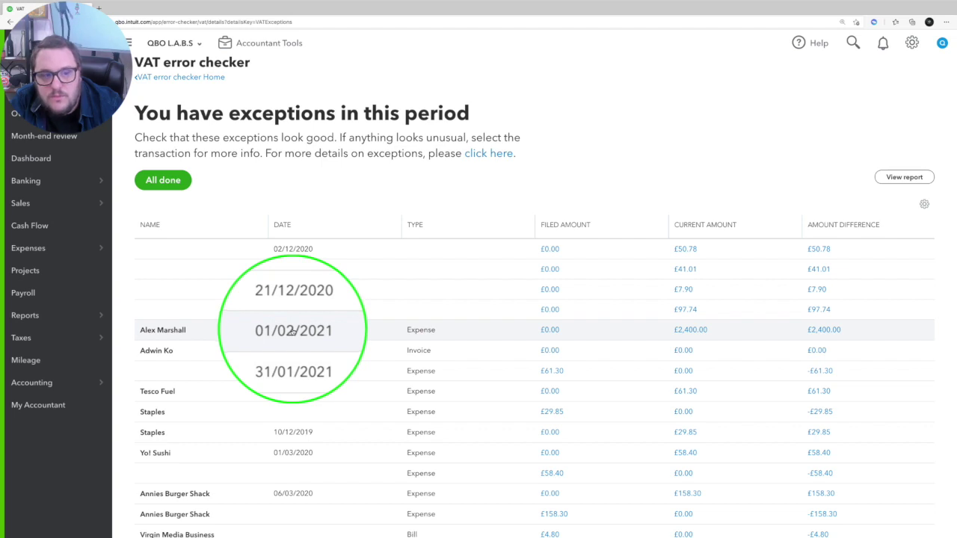
{"action": "scroll", "coordinate": [688, 325], "scroll_direction": "down", "scroll_amount": 1}
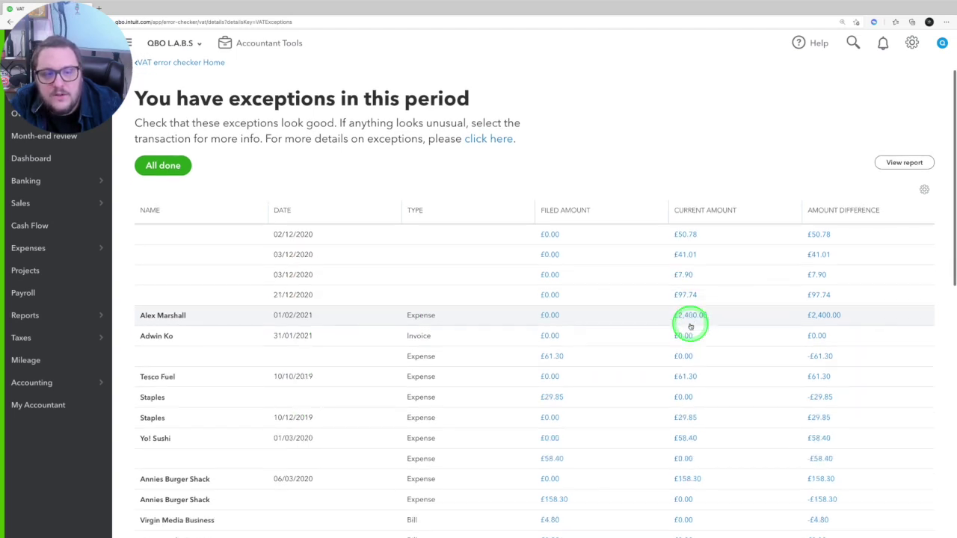
{"action": "left_click", "coordinate": [164, 167]}
{"action": "scroll", "coordinate": [523, 227], "scroll_direction": "down", "scroll_amount": 1}
{"action": "key", "text": "alt+Left"}
{"action": "scroll", "coordinate": [746, 271], "scroll_direction": "down", "scroll_amount": 10}
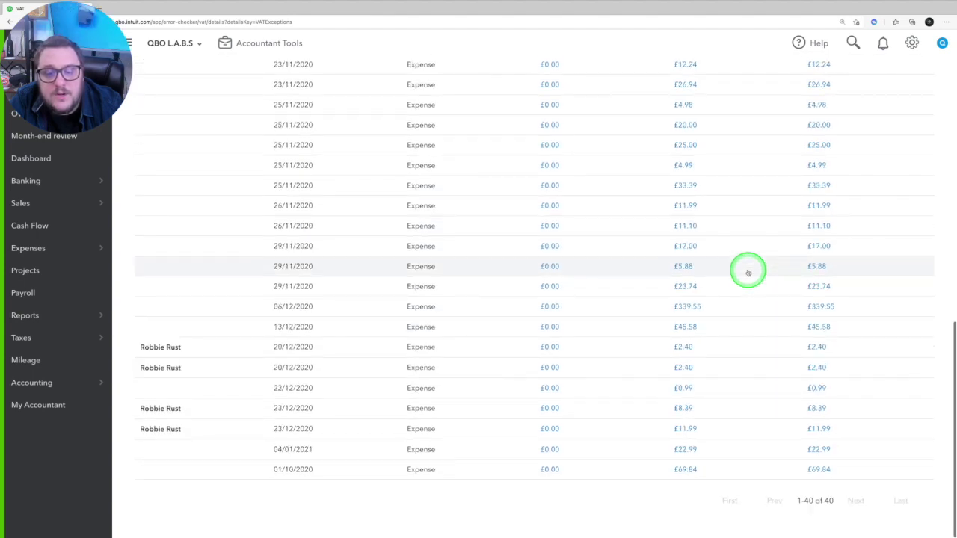
{"action": "scroll", "coordinate": [747, 272], "scroll_direction": "up", "scroll_amount": 10}
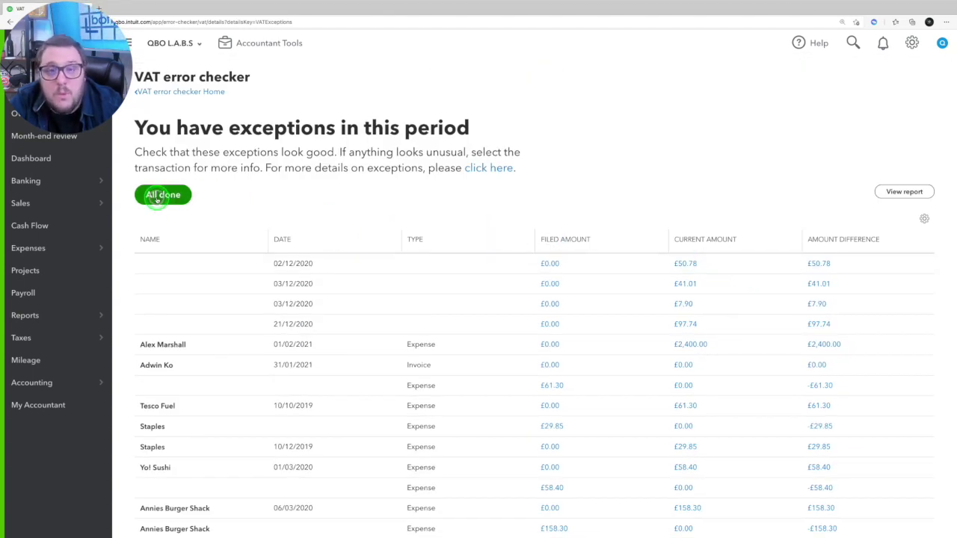
Step: Finish the exceptions review and check VAT codes: income Standard 17, Exempt 1, Zero-Rated 2; expenses Standard 10
{"action": "left_click", "coordinate": [159, 196]}
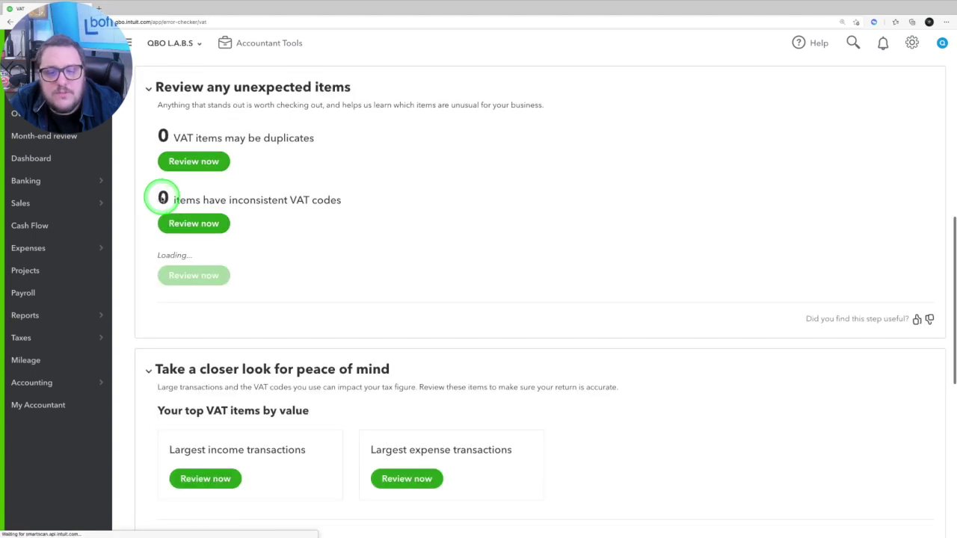
{"action": "scroll", "coordinate": [523, 221], "scroll_direction": "down", "scroll_amount": 5}
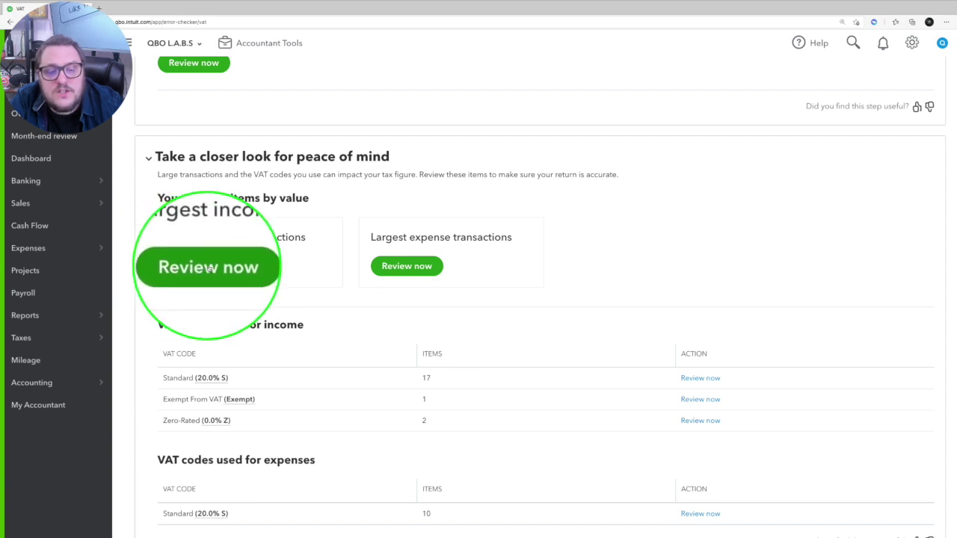
{"action": "left_click", "coordinate": [406, 266]}
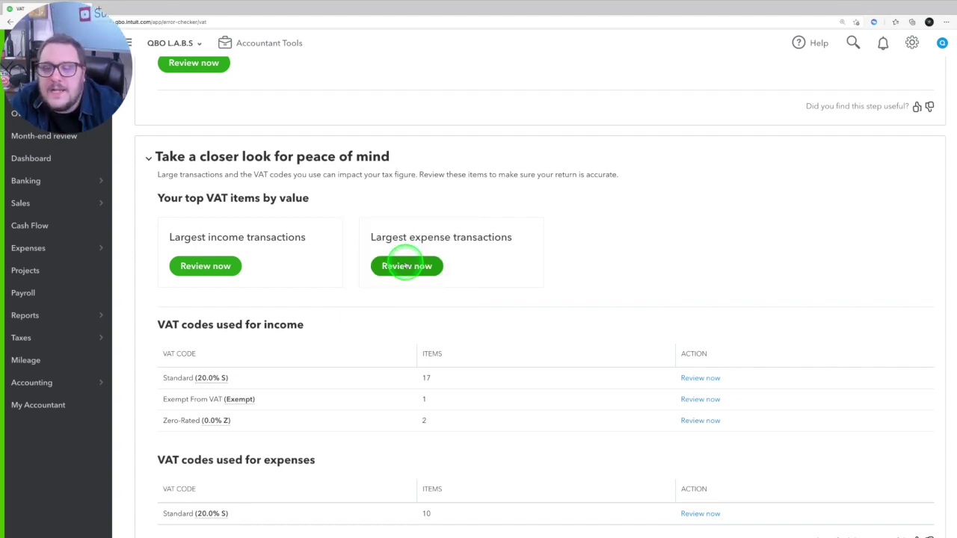
{"action": "scroll", "coordinate": [403, 265], "scroll_direction": "down", "scroll_amount": 2}
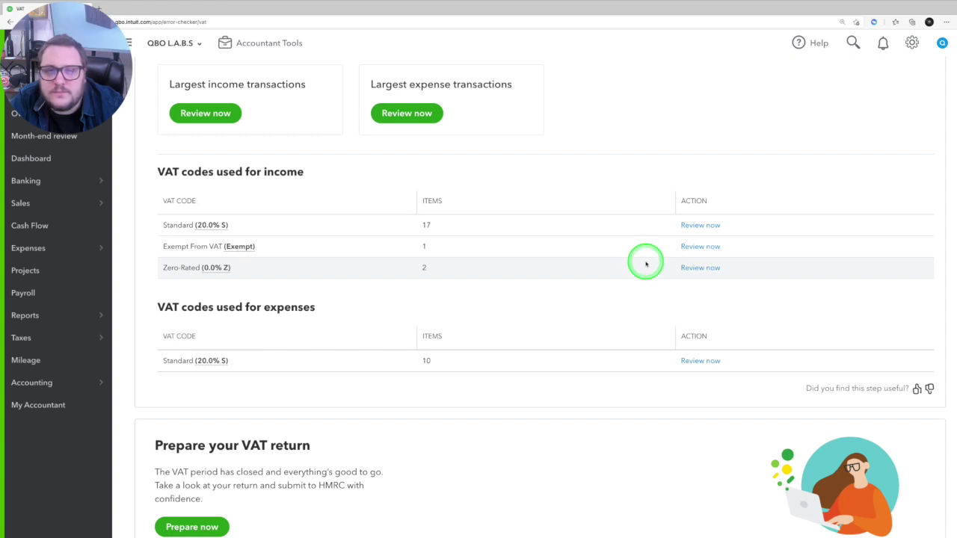
{"action": "scroll", "coordinate": [562, 228], "scroll_direction": "down", "scroll_amount": 1}
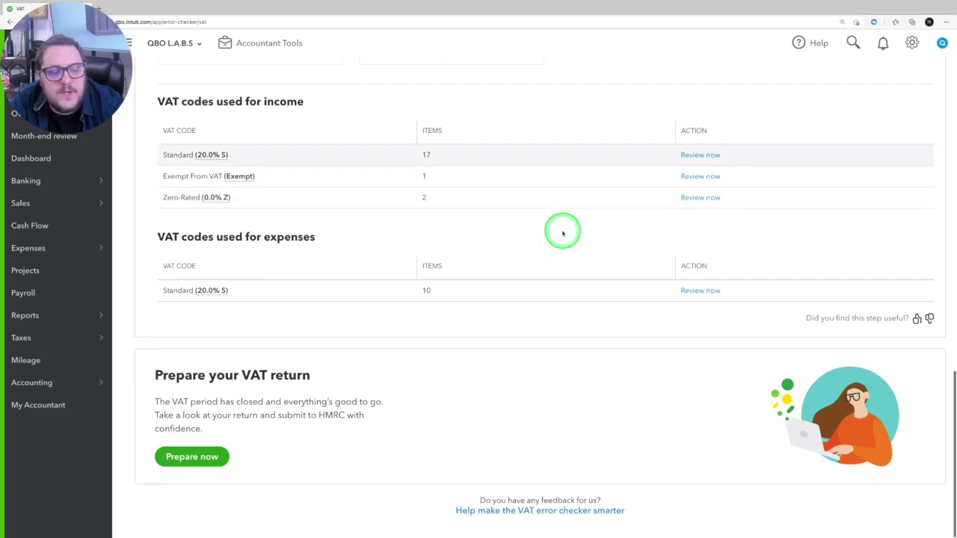
Step: Open the prepared VAT return showing £1,100.07 tax due, then close it
{"action": "left_click", "coordinate": [192, 456]}
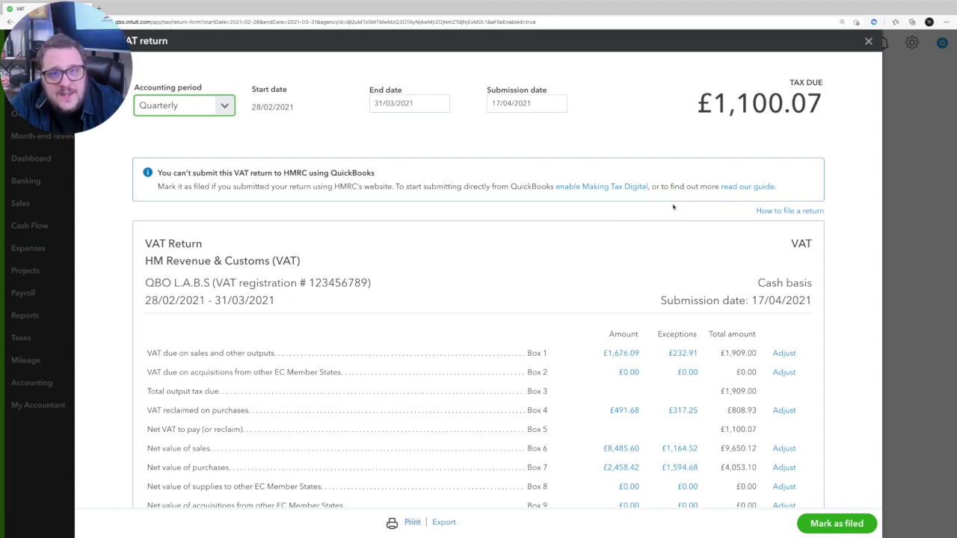
{"action": "left_click", "coordinate": [872, 42]}
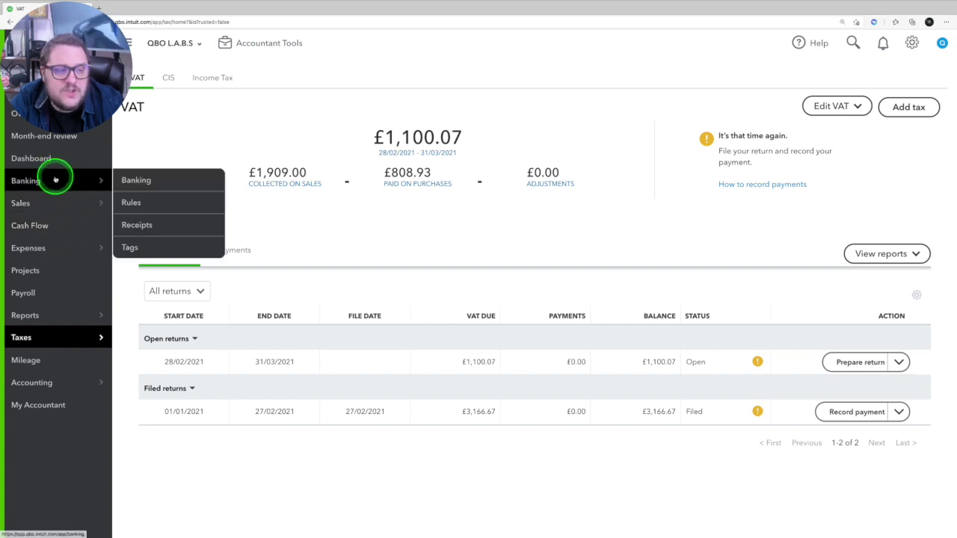
Step: Open Reconcile and view the summary of the Natwest, Revolut and Business Bank reconciliations
{"action": "mouse_move", "coordinate": [65, 383]}
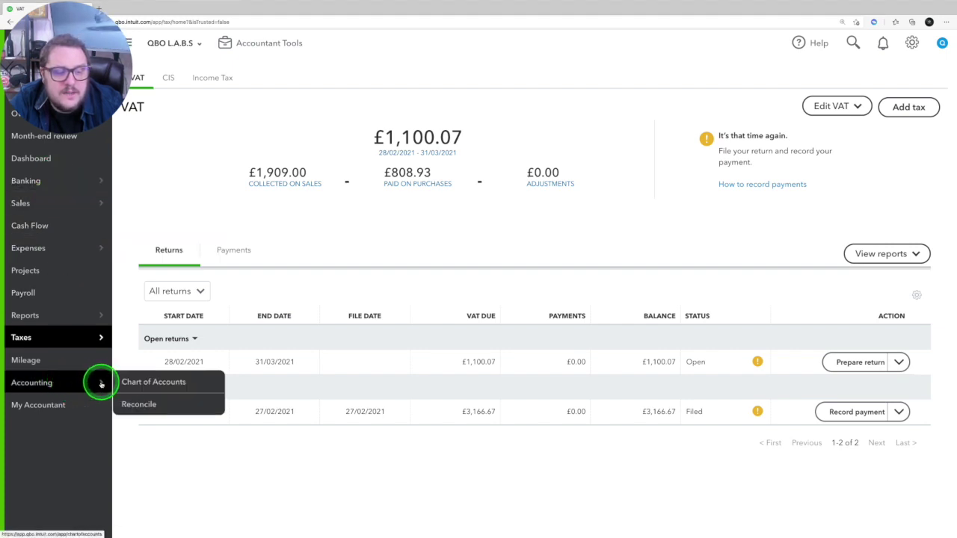
{"action": "left_click", "coordinate": [141, 402]}
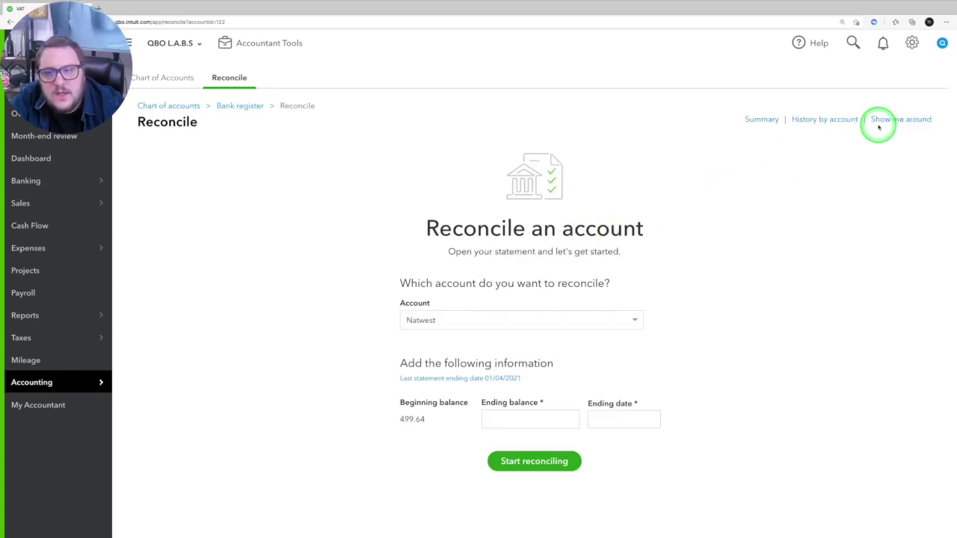
{"action": "left_click", "coordinate": [762, 120]}
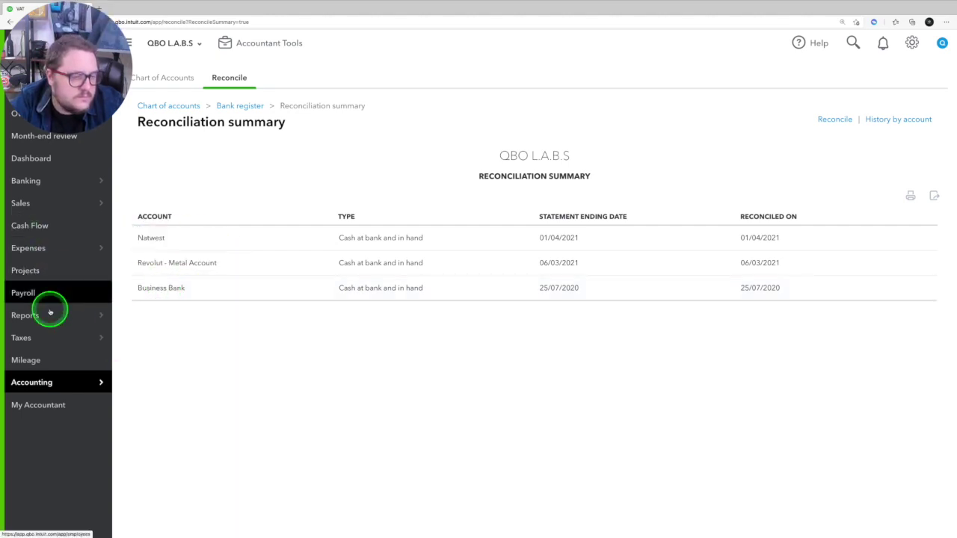
Step: Open the Profit and Loss by Month report from the reports list
{"action": "mouse_move", "coordinate": [68, 314]}
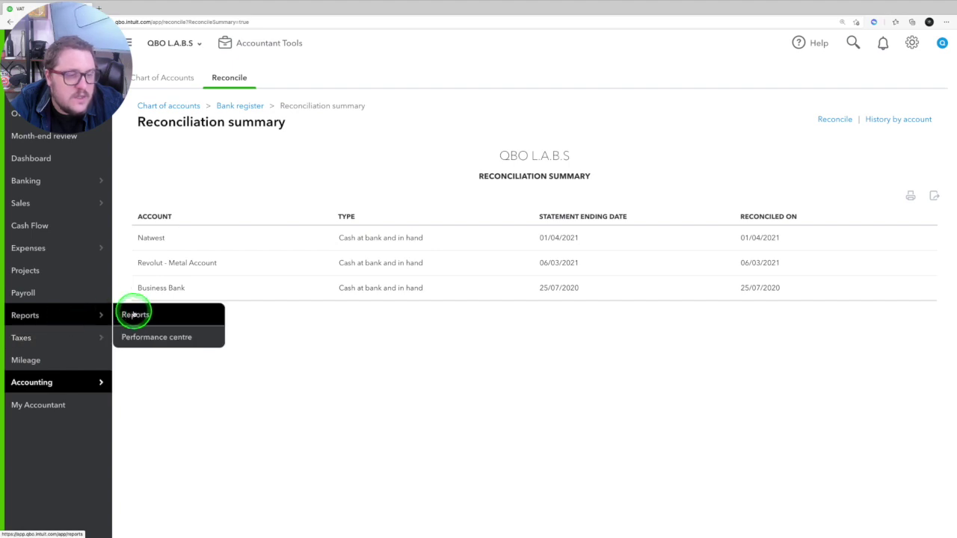
{"action": "left_click", "coordinate": [140, 315]}
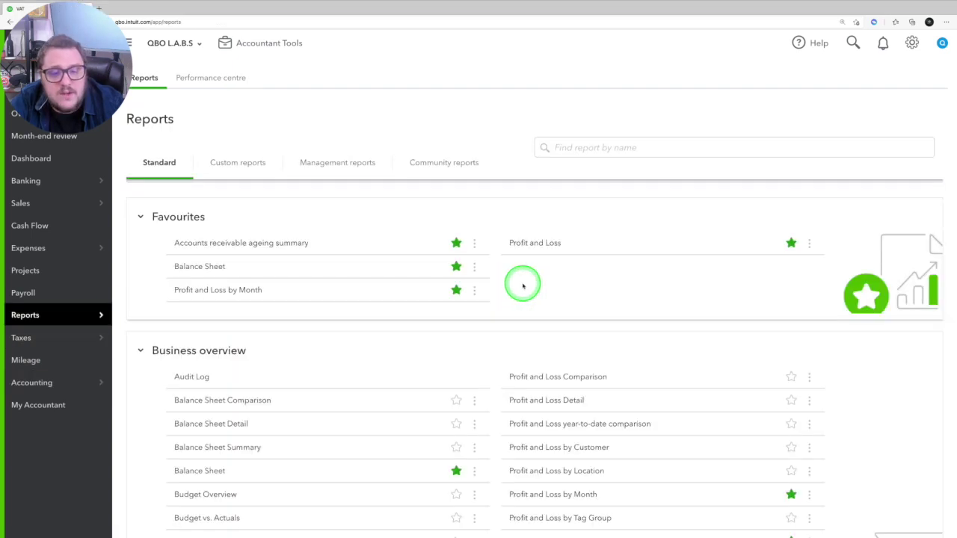
{"action": "left_click", "coordinate": [213, 293]}
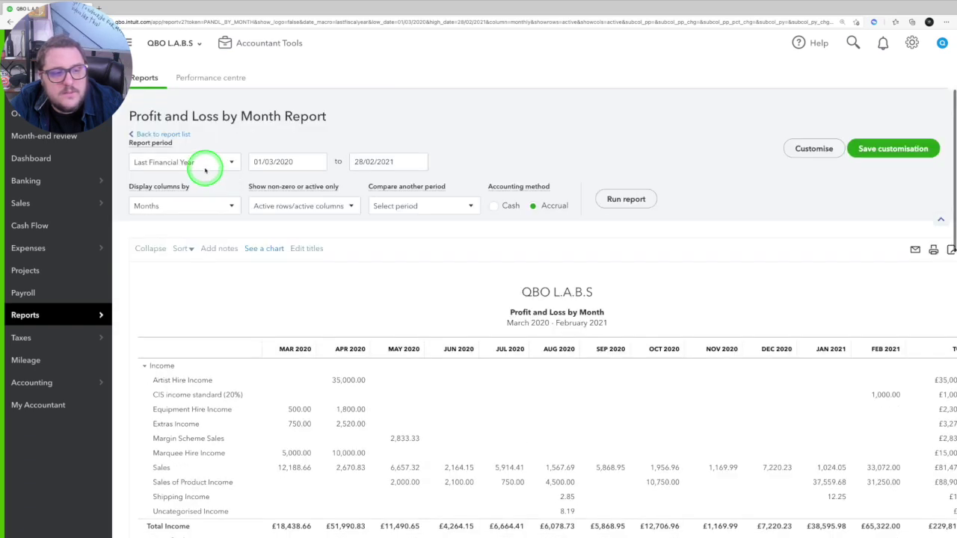
Step: Rerun it for Last Financial Quarter and review Dec 2020–Feb 2021 net income of £69,540.82
{"action": "left_click", "coordinate": [204, 164]}
{"action": "scroll", "coordinate": [210, 298], "scroll_direction": "down", "scroll_amount": 3}
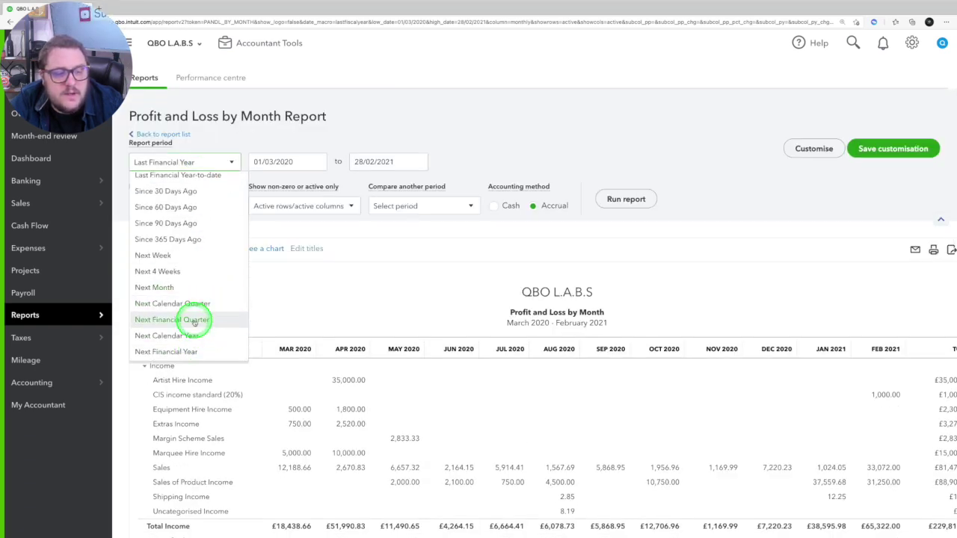
{"action": "scroll", "coordinate": [199, 286], "scroll_direction": "up", "scroll_amount": 3}
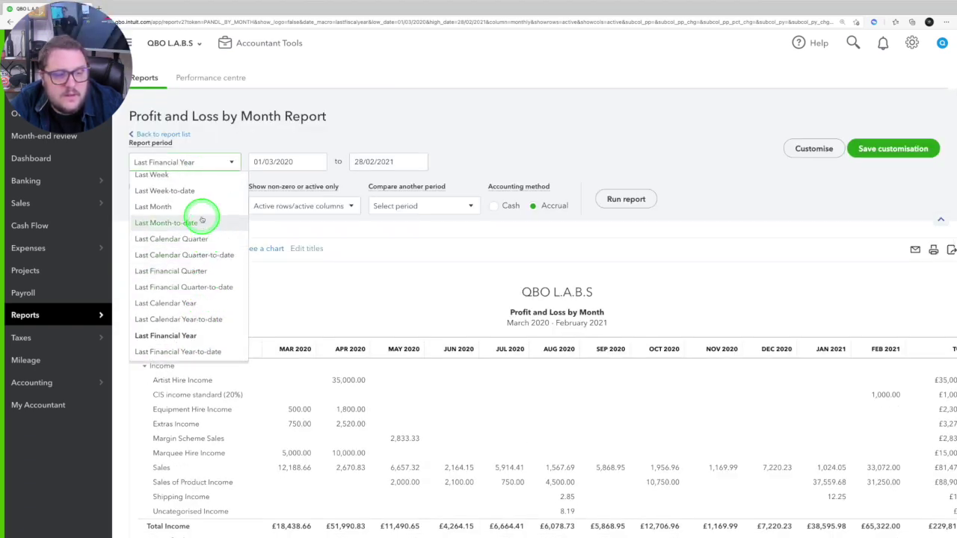
{"action": "left_click", "coordinate": [211, 274]}
{"action": "left_click", "coordinate": [625, 199]}
{"action": "scroll", "coordinate": [802, 247], "scroll_direction": "down", "scroll_amount": 2}
{"action": "scroll", "coordinate": [777, 243], "scroll_direction": "down", "scroll_amount": 2}
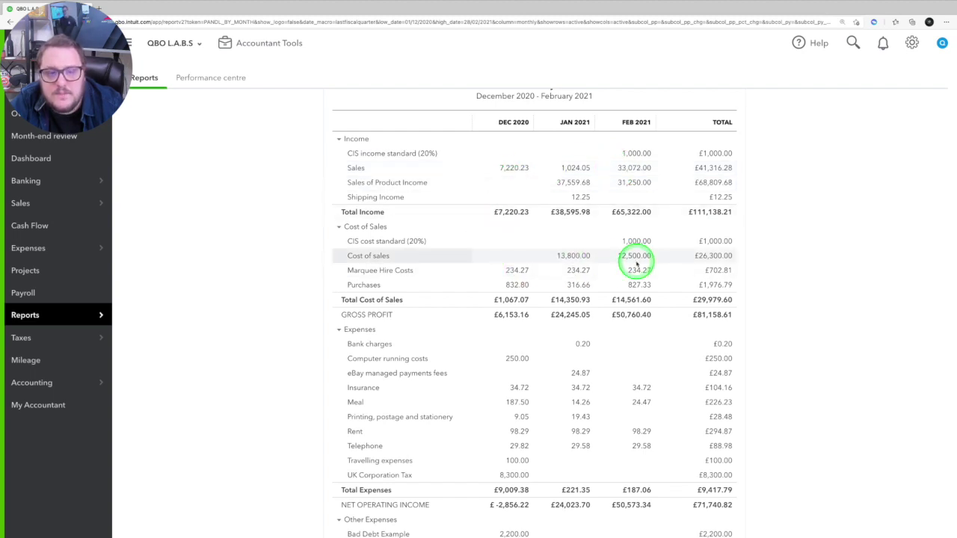
{"action": "scroll", "coordinate": [606, 323], "scroll_direction": "down", "scroll_amount": 2}
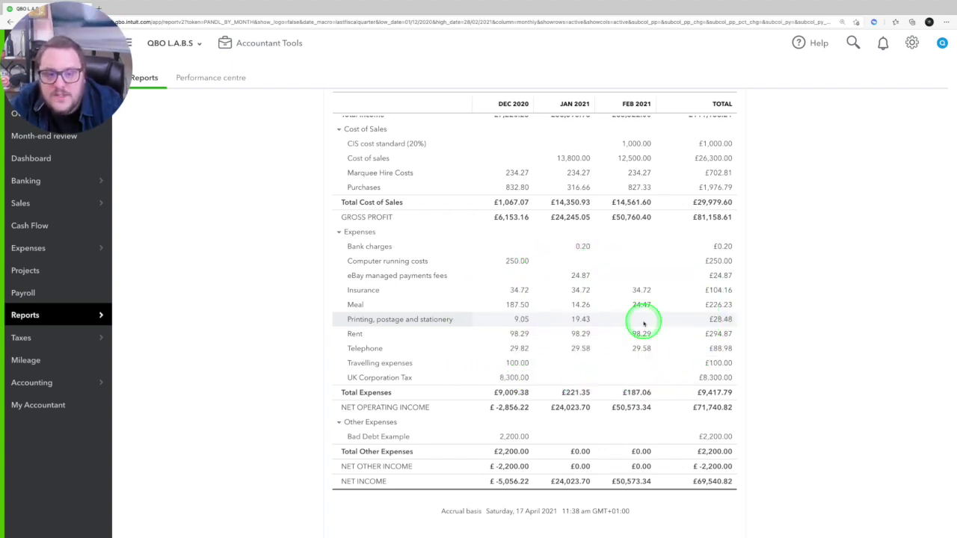
Step: Download the audit report for the open 28/02/2021–31/03/2021 VAT return
{"action": "scroll", "coordinate": [642, 321], "scroll_direction": "up", "scroll_amount": 3}
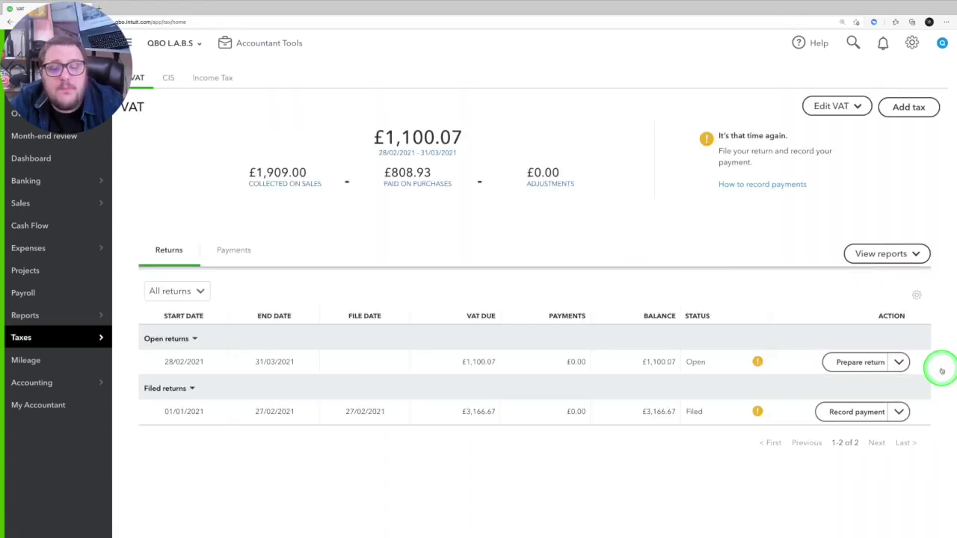
{"action": "left_click", "coordinate": [899, 362]}
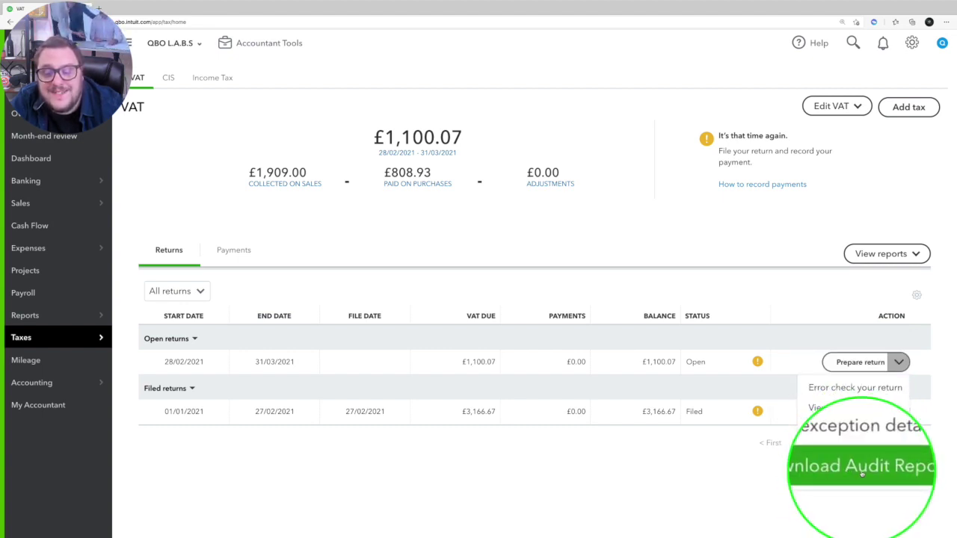
{"action": "left_click", "coordinate": [860, 470]}
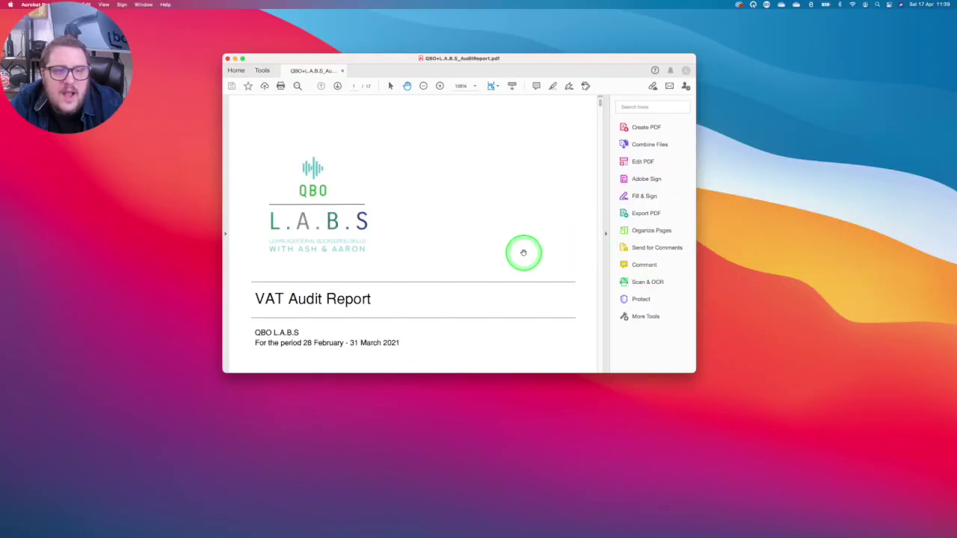
{"action": "scroll", "coordinate": [523, 253], "scroll_direction": "down", "scroll_amount": 20}
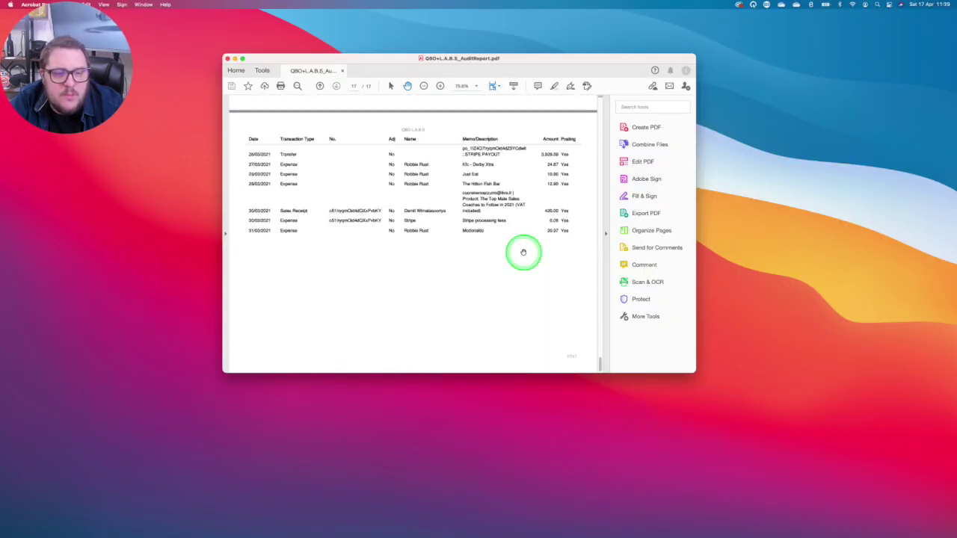
Step: Look through the audit report's VAT Return Details, Exception and VAT 100 pages, then close the PDF
{"action": "scroll", "coordinate": [514, 252], "scroll_direction": "up", "scroll_amount": 20}
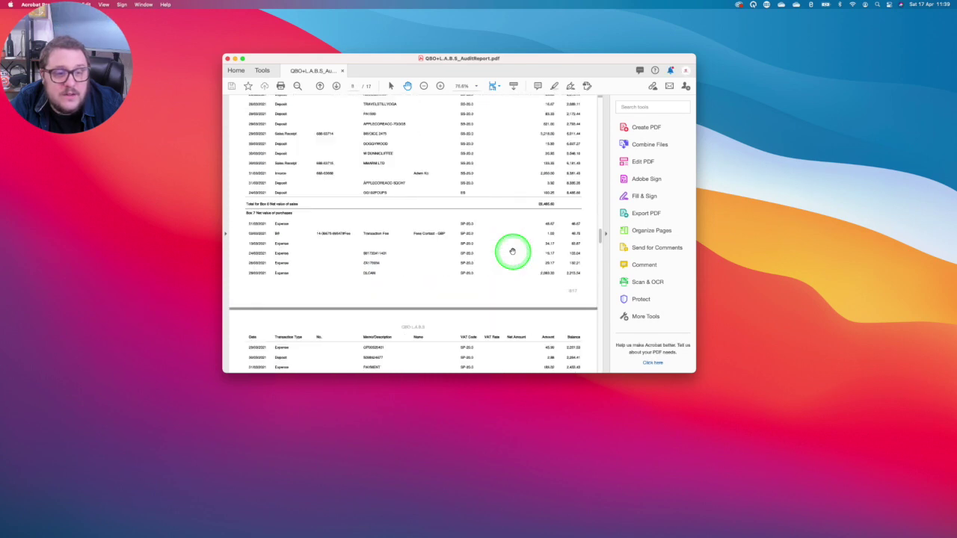
{"action": "scroll", "coordinate": [512, 251], "scroll_direction": "down", "scroll_amount": 15}
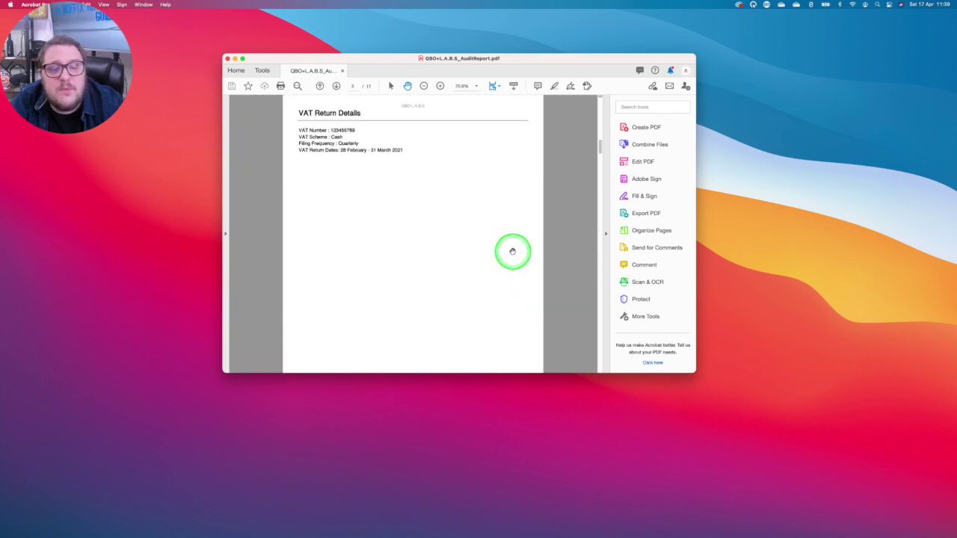
{"action": "scroll", "coordinate": [512, 251], "scroll_direction": "down", "scroll_amount": 20}
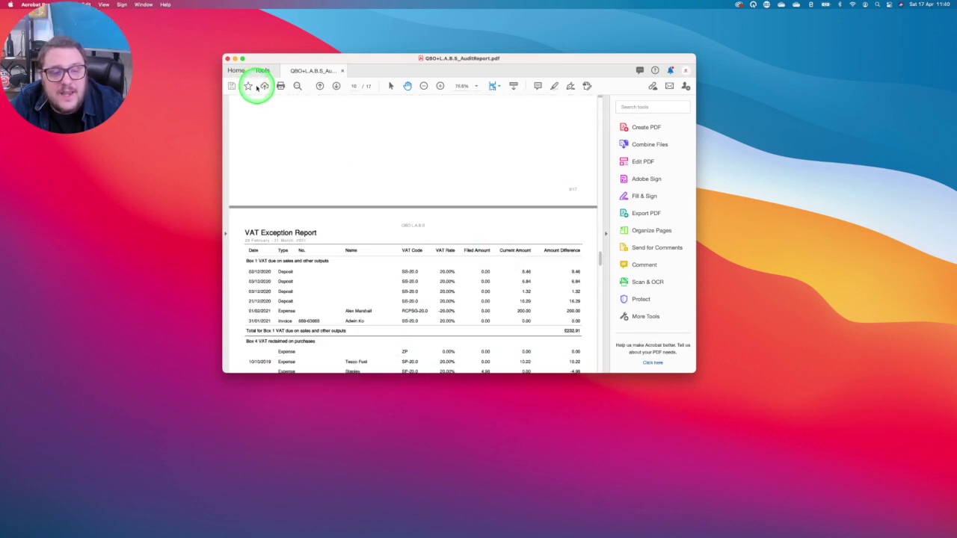
{"action": "scroll", "coordinate": [500, 290], "scroll_direction": "up", "scroll_amount": 10}
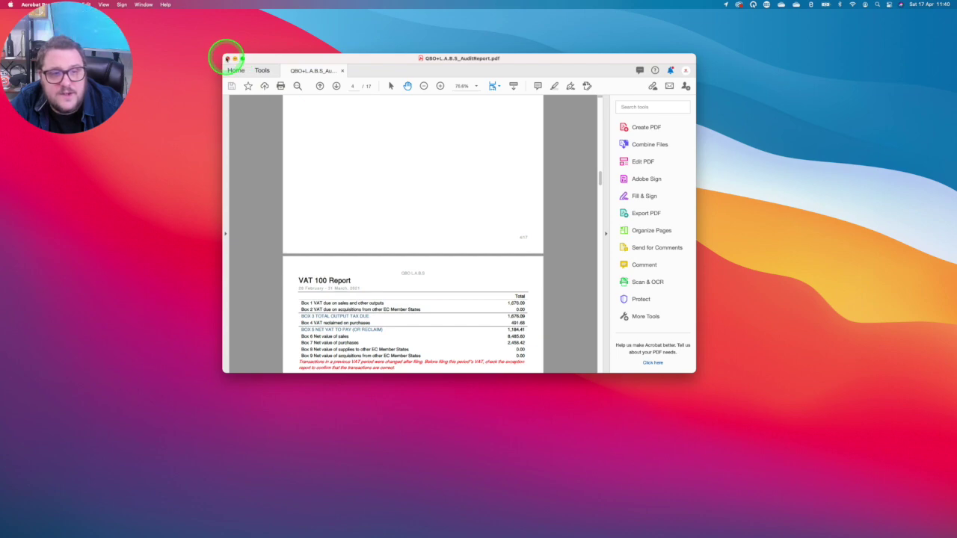
{"action": "left_click", "coordinate": [227, 58]}
{"action": "key", "text": "ctrl+Right"}
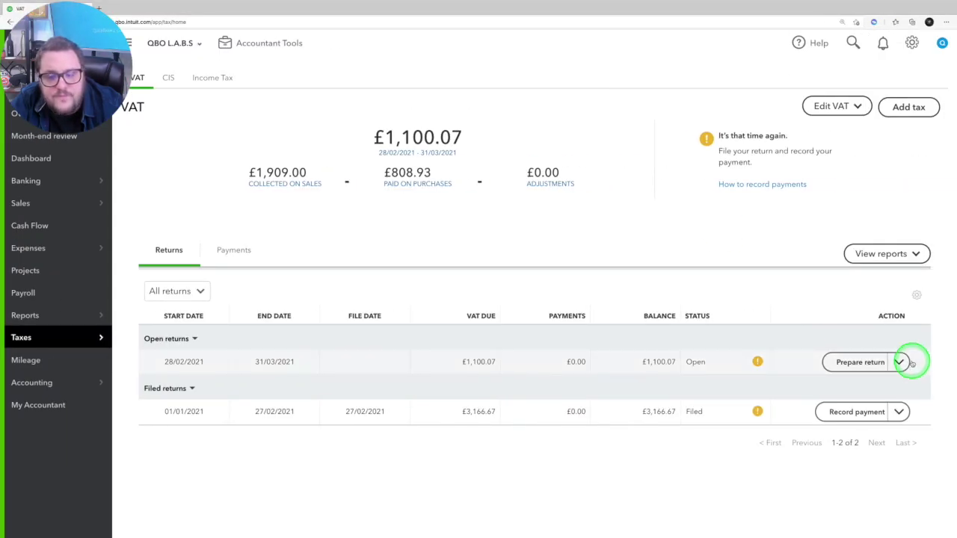
{"action": "left_click", "coordinate": [898, 362]}
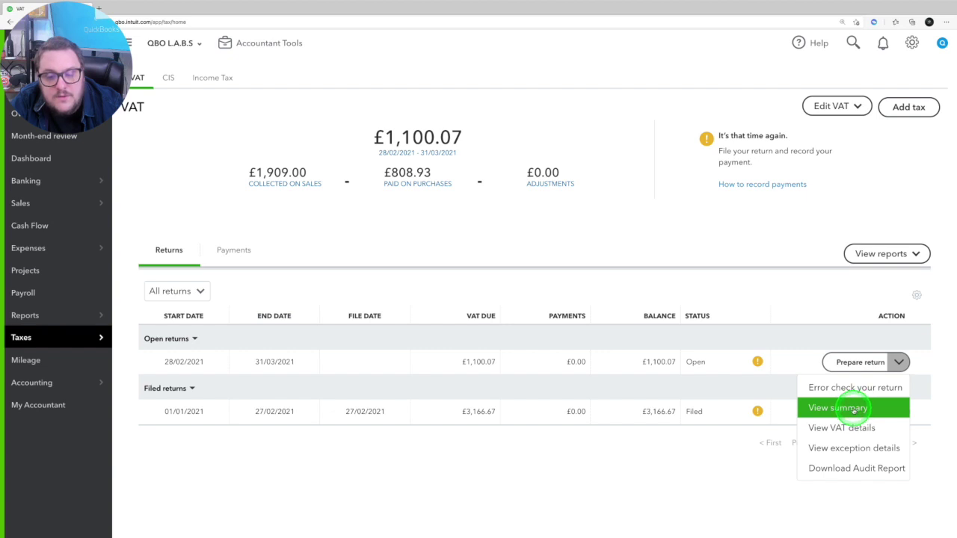
{"action": "left_click", "coordinate": [794, 274]}
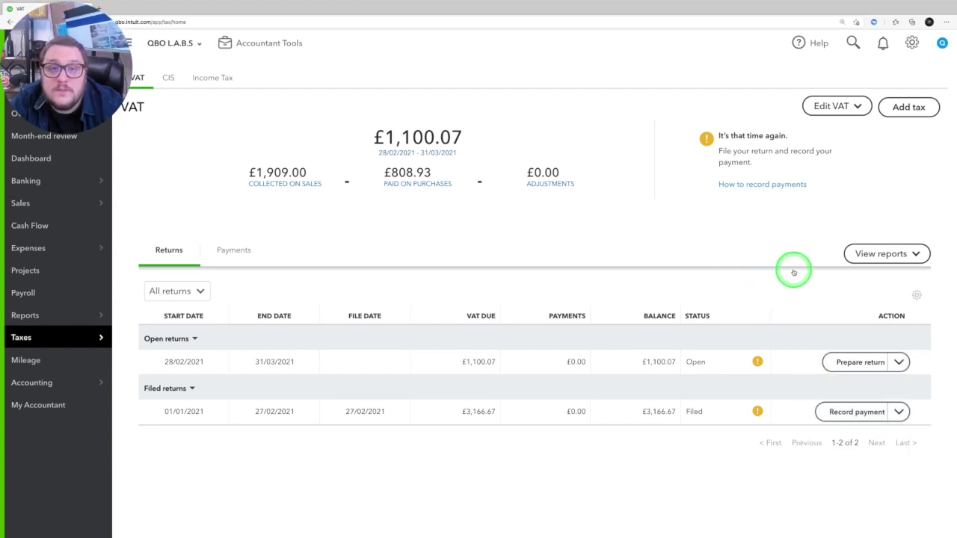
{"action": "left_click", "coordinate": [860, 365]}
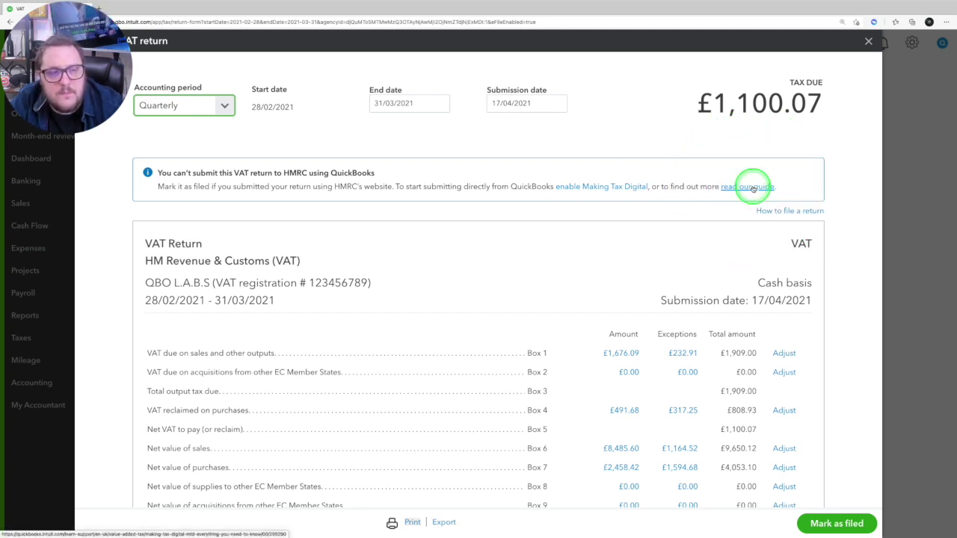
{"action": "key", "text": "Escape"}
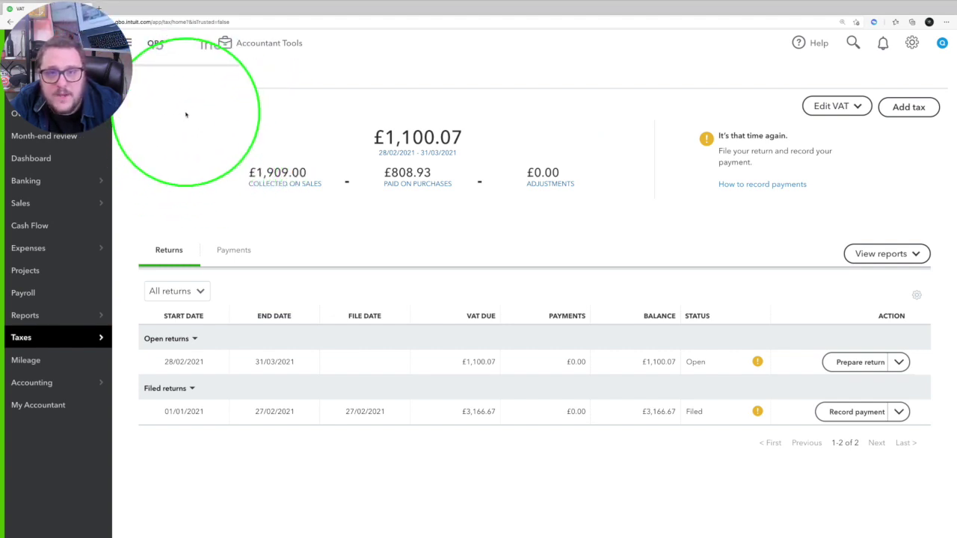
Step: Turn on Making Tax Digital in the HMRC VAT settings, confirming signup and deferring the HMRC connection
{"action": "left_click", "coordinate": [857, 107]}
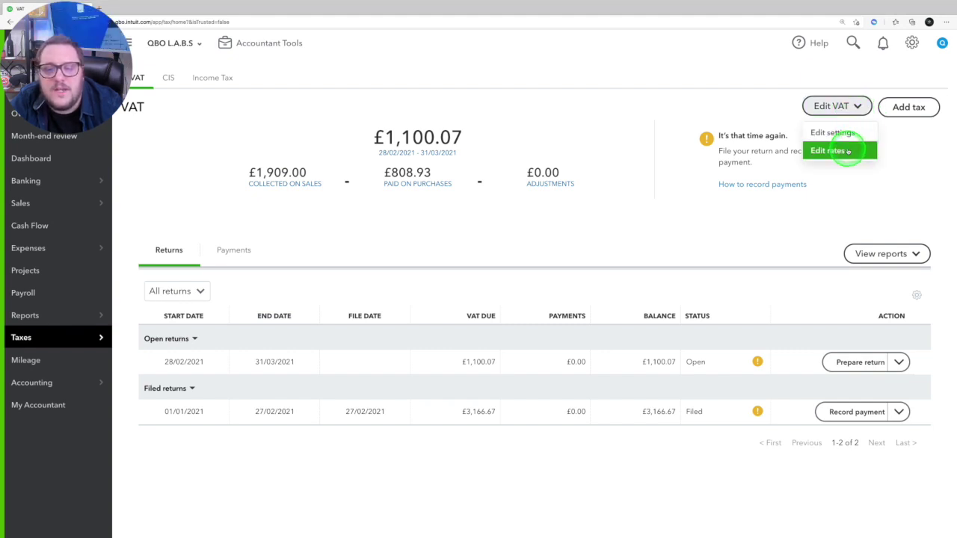
{"action": "left_click", "coordinate": [841, 132]}
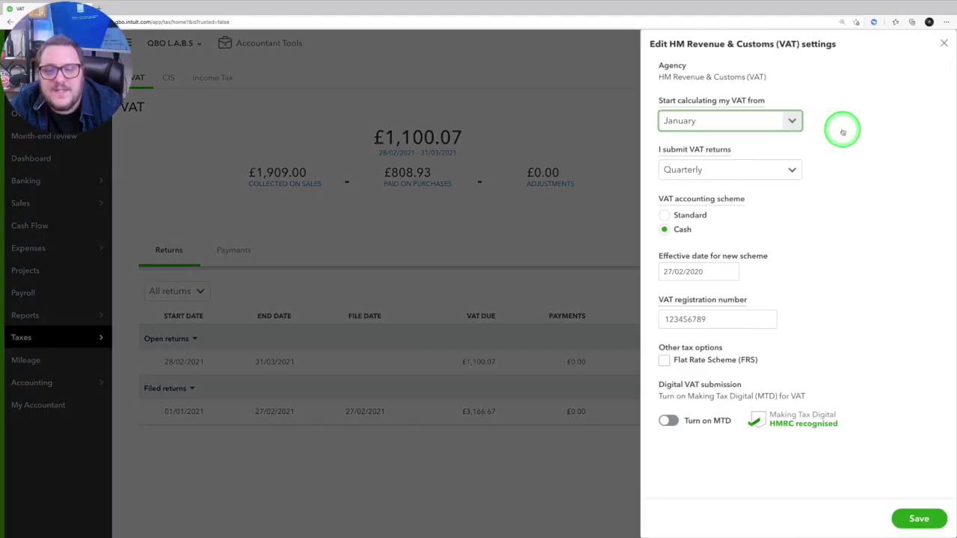
{"action": "left_click", "coordinate": [668, 422]}
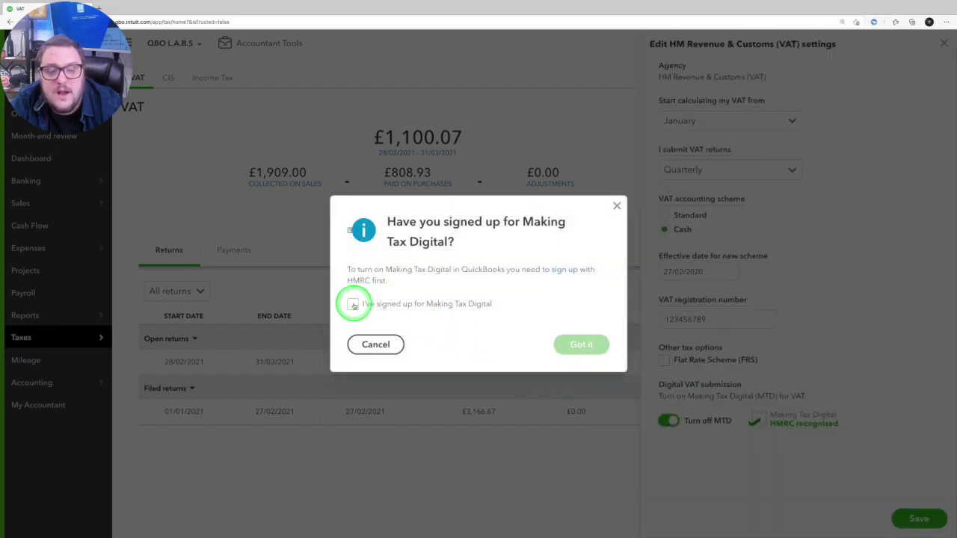
{"action": "left_click", "coordinate": [581, 344]}
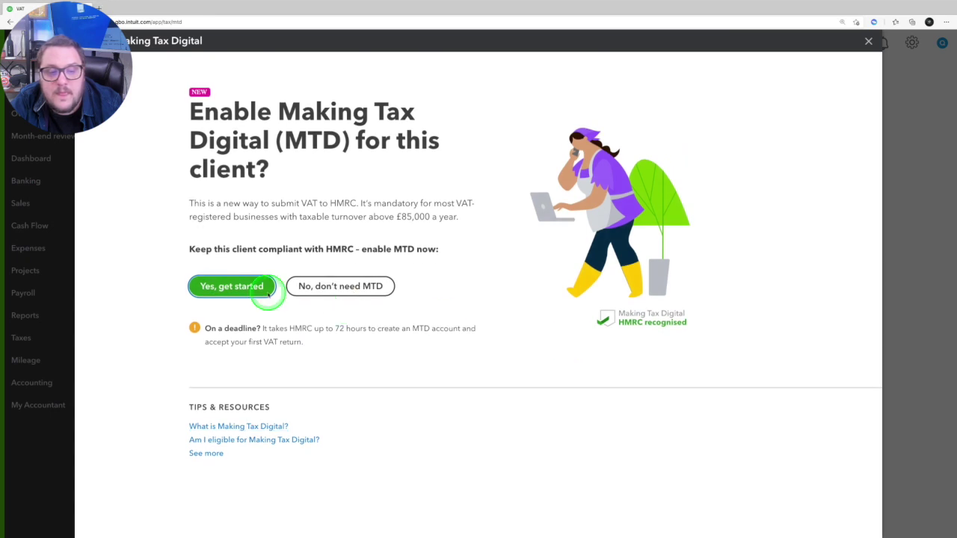
{"action": "left_click", "coordinate": [256, 286]}
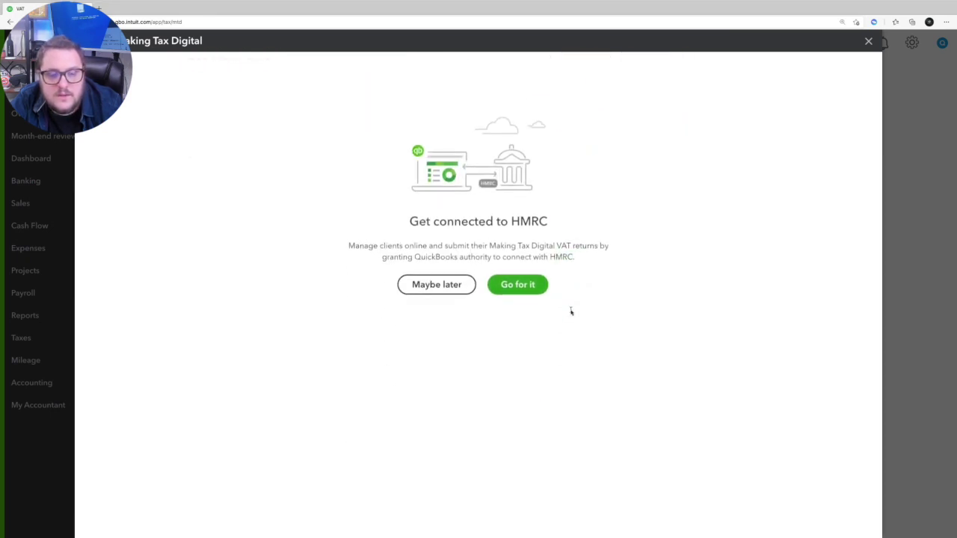
{"action": "left_click", "coordinate": [445, 281]}
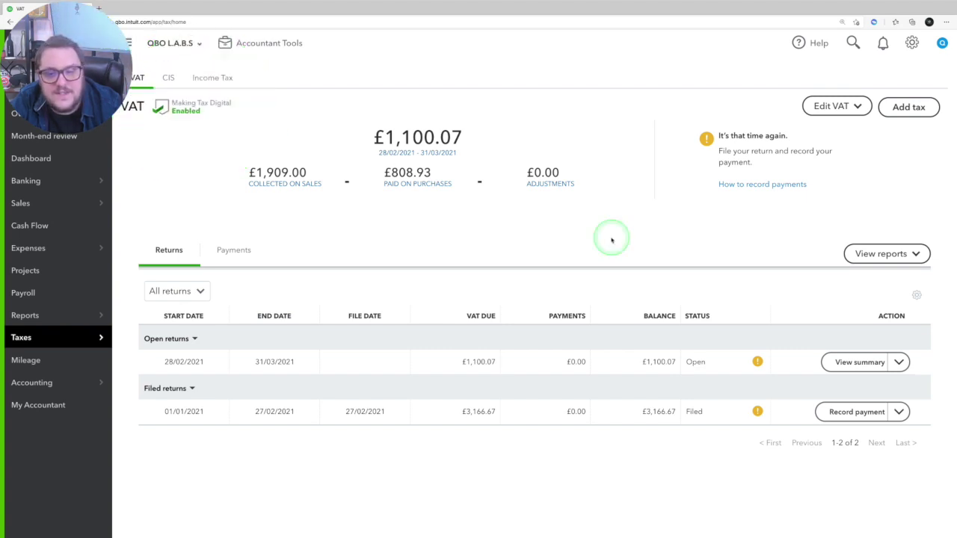
Step: Check the open return's Take action status and dismiss the Get connected to HMRC prompt
{"action": "left_click", "coordinate": [898, 362]}
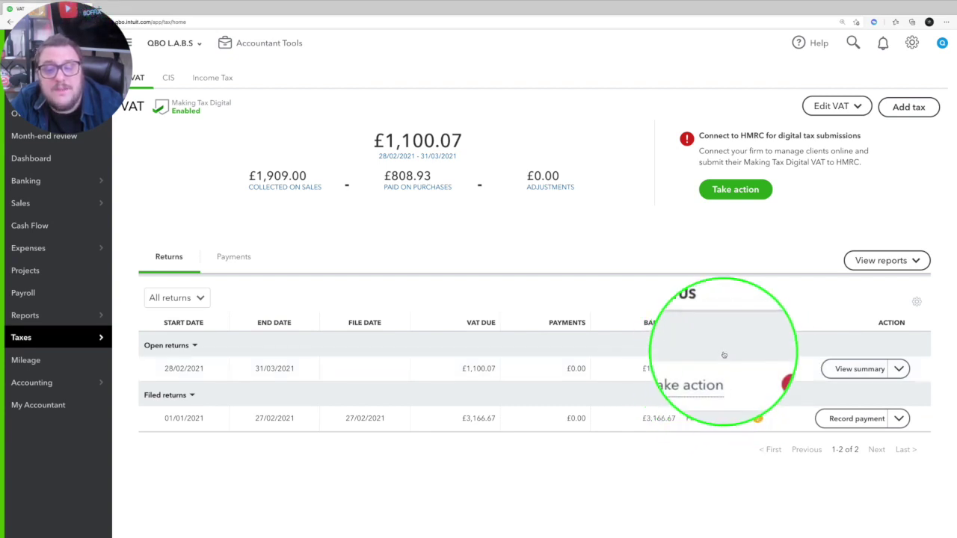
{"action": "mouse_move", "coordinate": [702, 374]}
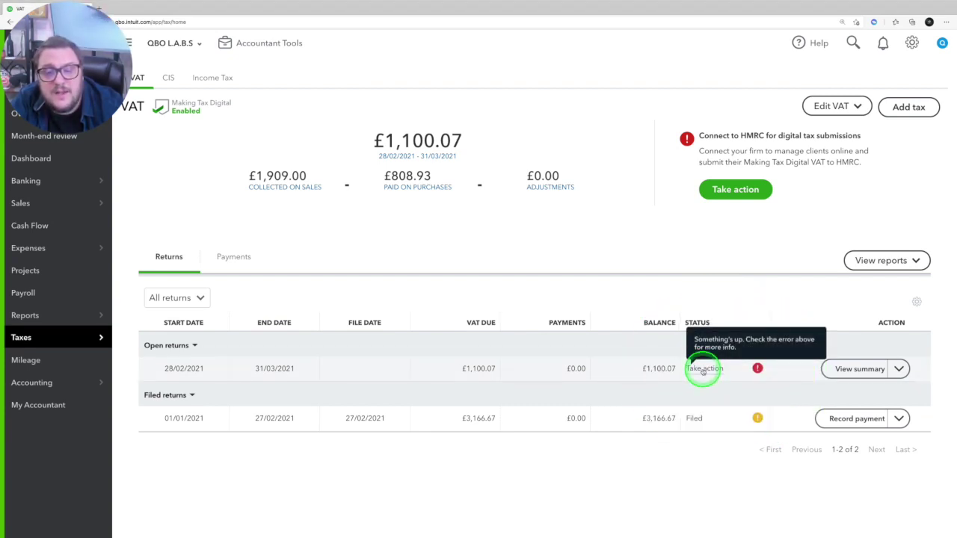
{"action": "left_click", "coordinate": [727, 188]}
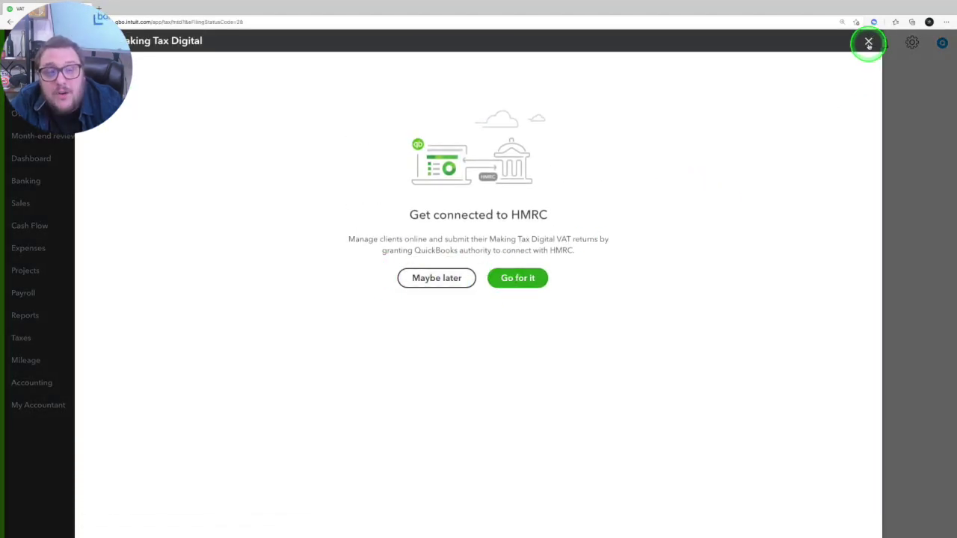
{"action": "left_click", "coordinate": [868, 43]}
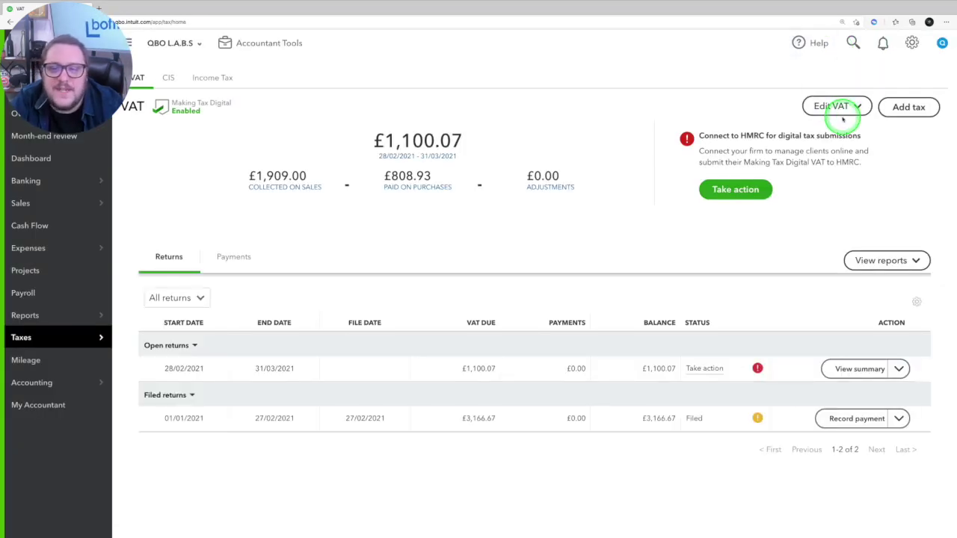
Step: Revisit the HMRC VAT settings, then open the 28/02–31/03/2021 return showing £1,100.07 tax due
{"action": "left_click", "coordinate": [836, 107]}
{"action": "left_click", "coordinate": [826, 132]}
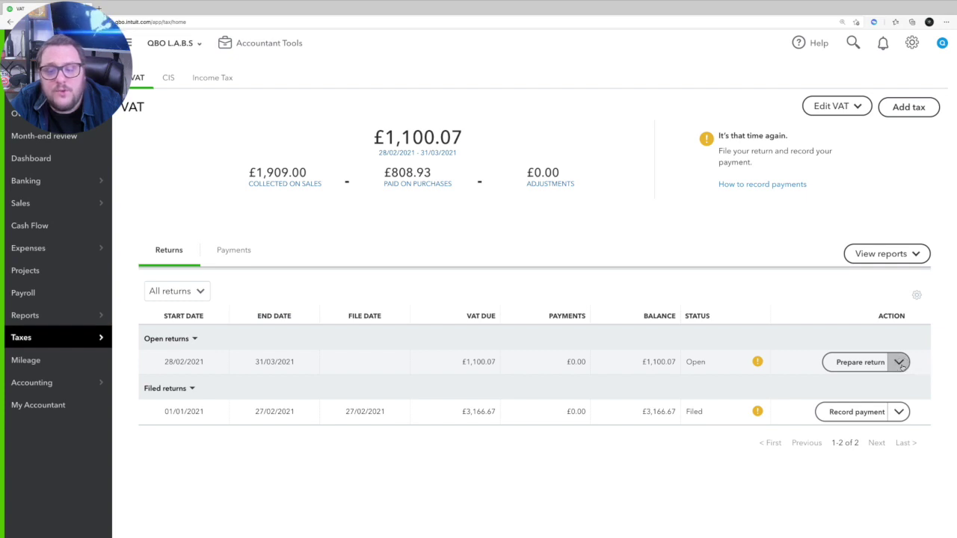
{"action": "left_click", "coordinate": [900, 362]}
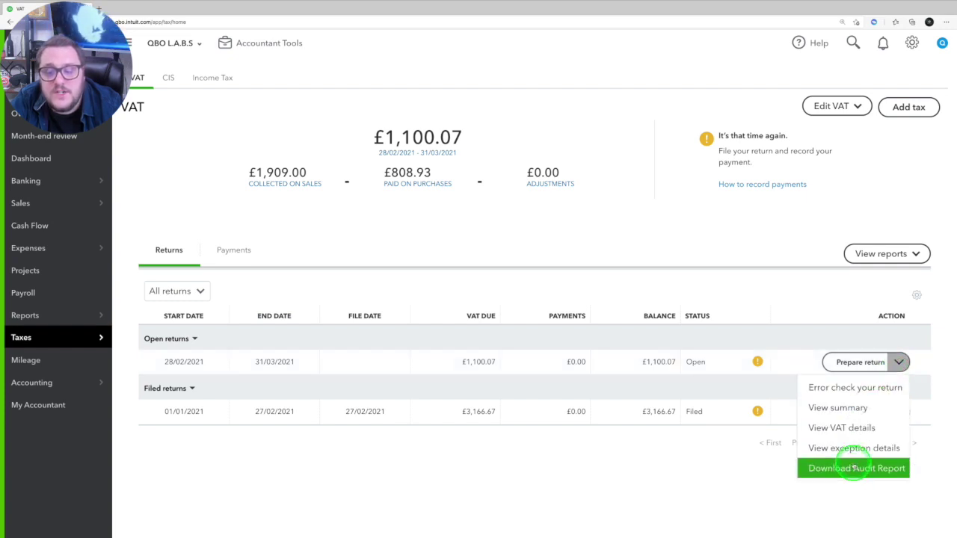
{"action": "left_click", "coordinate": [859, 361]}
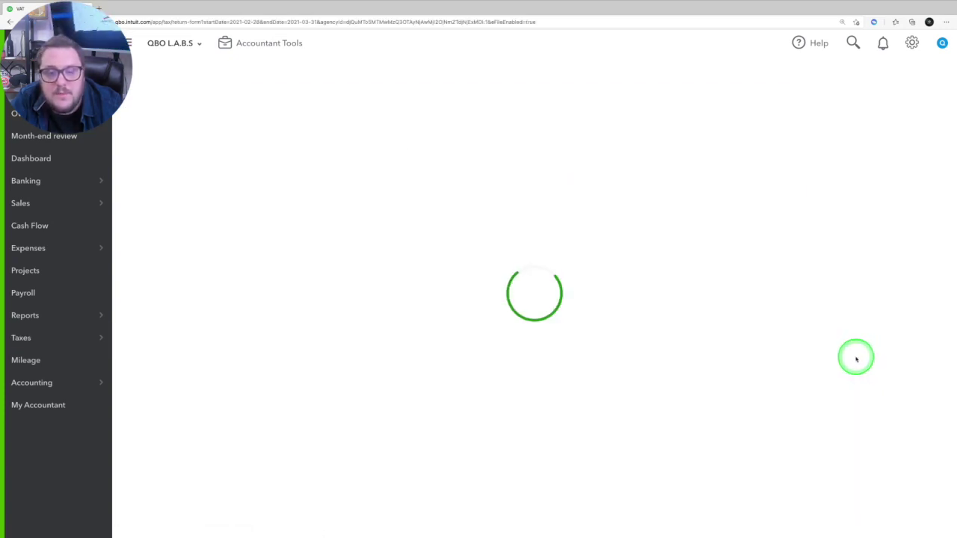
{"action": "scroll", "coordinate": [793, 329], "scroll_direction": "down", "scroll_amount": 1}
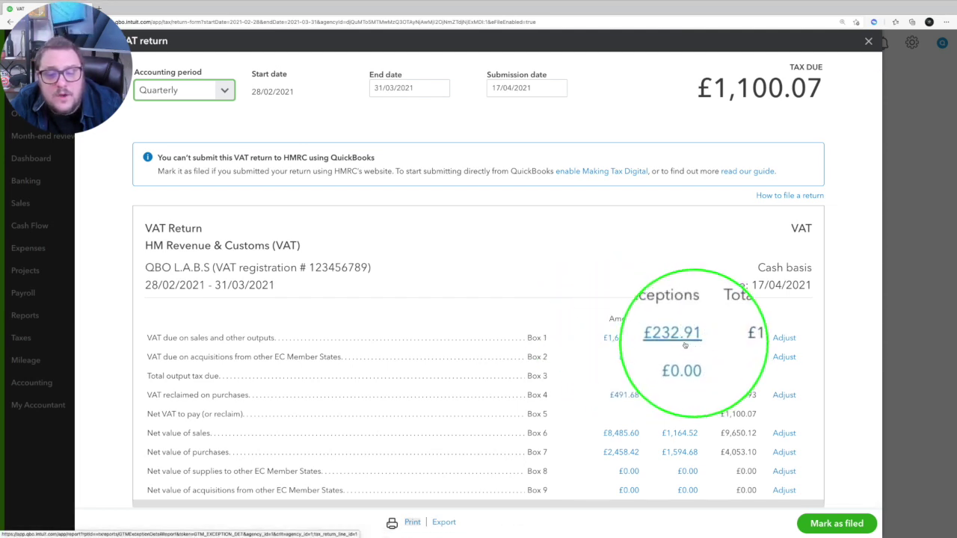
Step: Review the transactions behind the Box 1 £1,909.00 output VAT, then go back to the VAT overview
{"action": "left_click", "coordinate": [627, 339]}
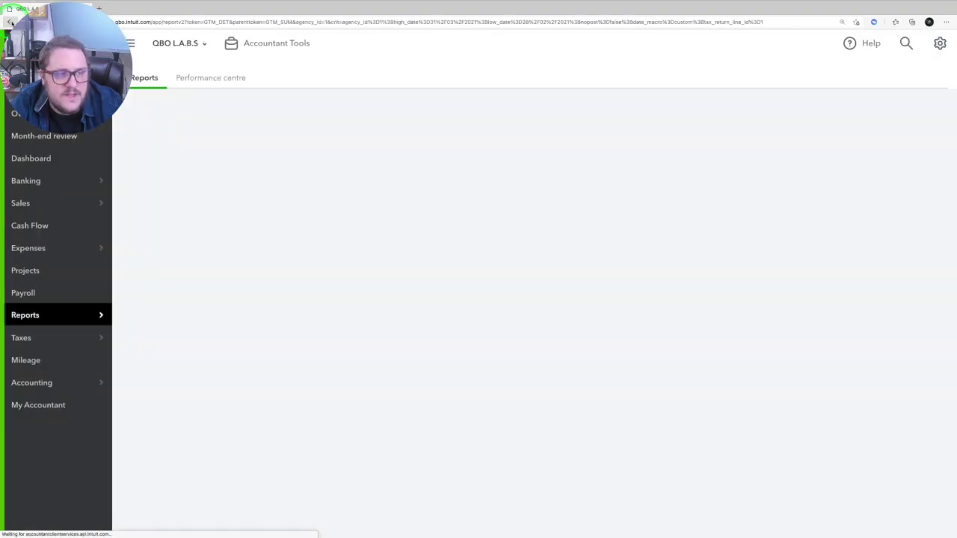
{"action": "scroll", "coordinate": [723, 290], "scroll_direction": "down", "scroll_amount": 3}
{"action": "key", "text": "alt+Left"}
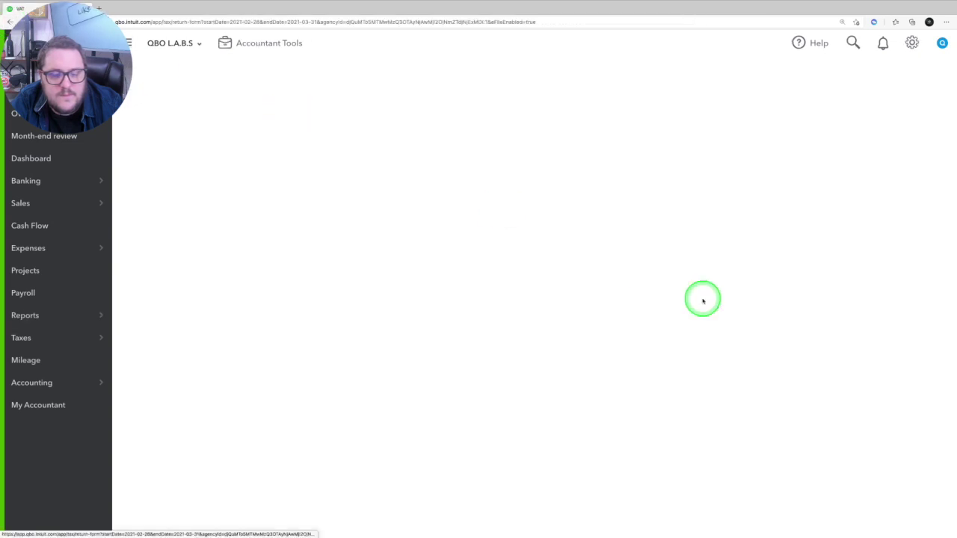